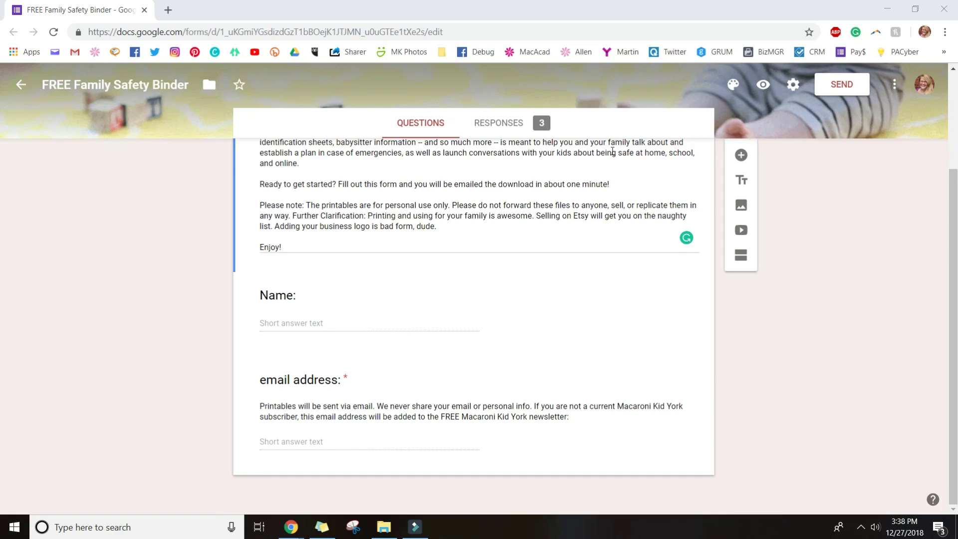
Scroll up to show the 'FREE Family Safety Binder' title and description
scroll(614, 157, "up", 3)
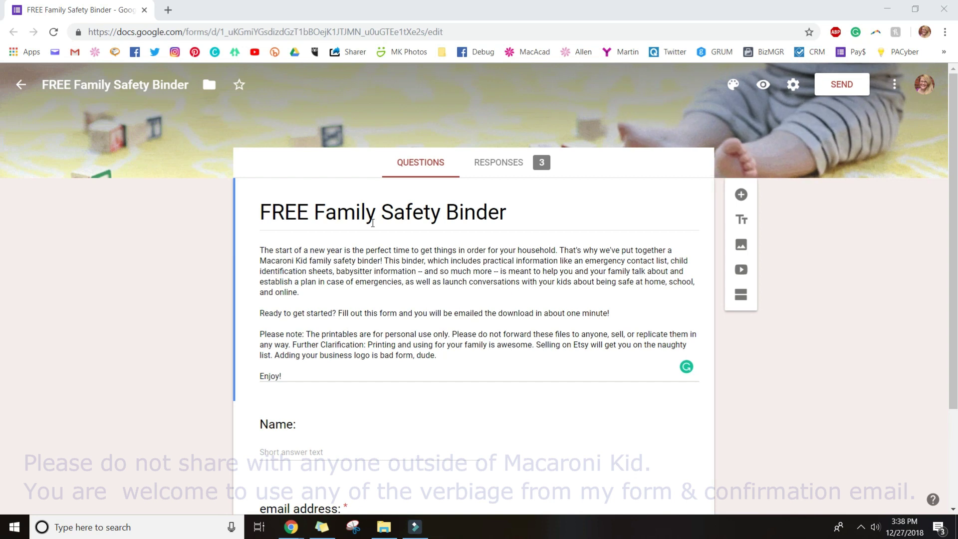
Highlight the whole form description, then just its first paragraph
triple_click(262, 250)
left_click(303, 294)
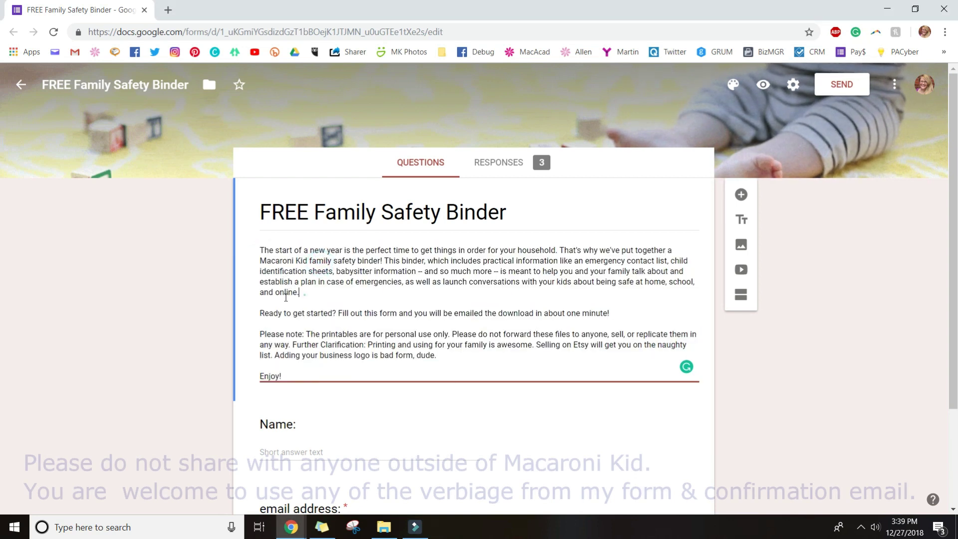
left_click_drag(302, 293, 256, 250)
left_click(280, 319)
Highlight the 'Ready to get started' line, personal-use note and business-logo sentence, then open the Name question
left_click_drag(268, 313, 580, 319)
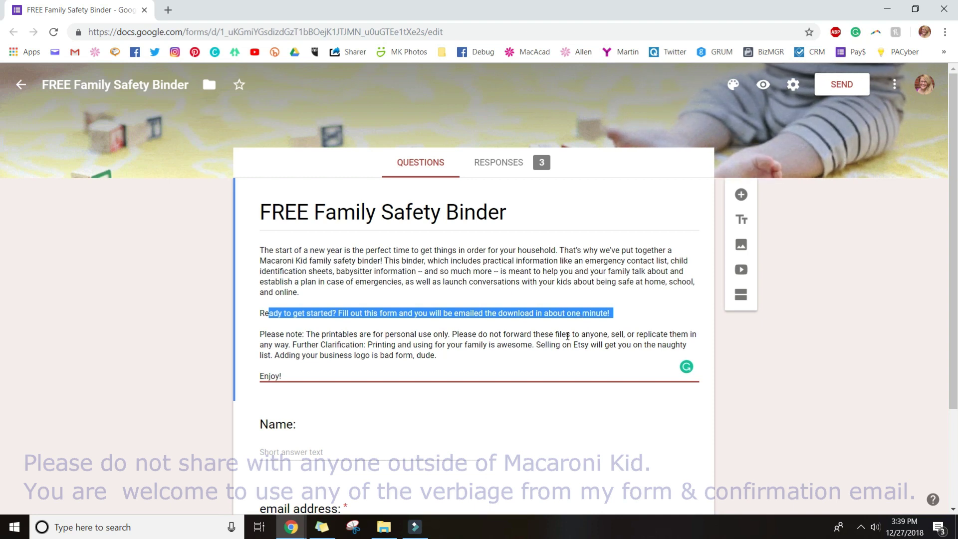
left_click(344, 353)
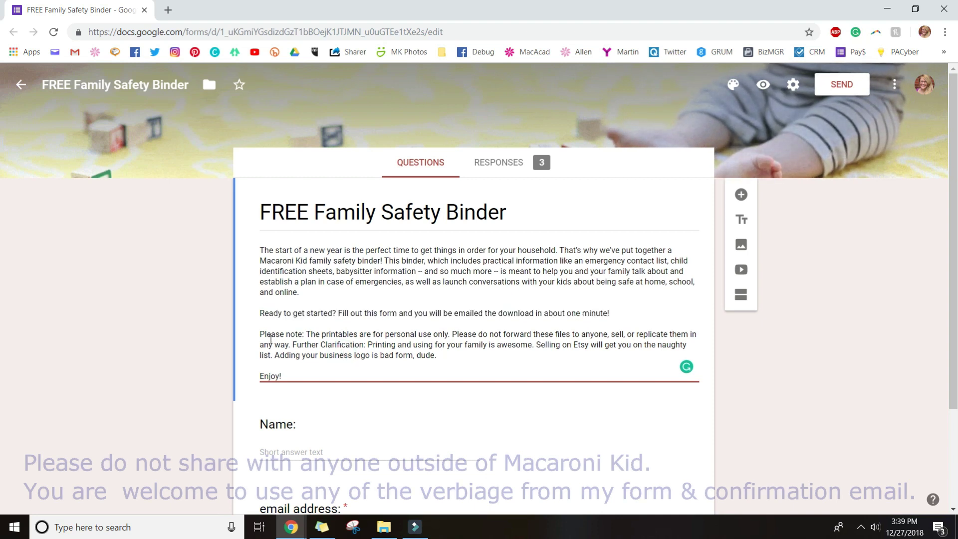
left_click_drag(272, 334, 443, 329)
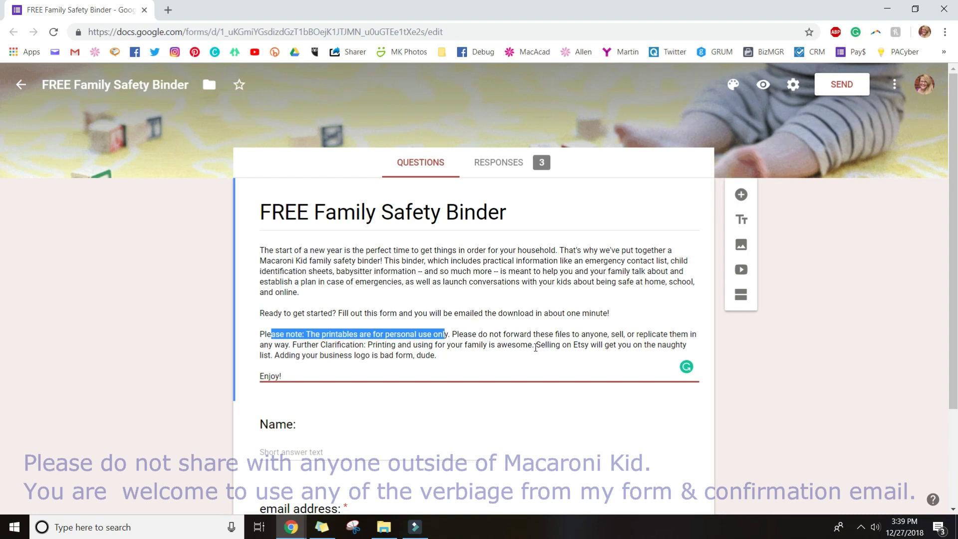
left_click(324, 357)
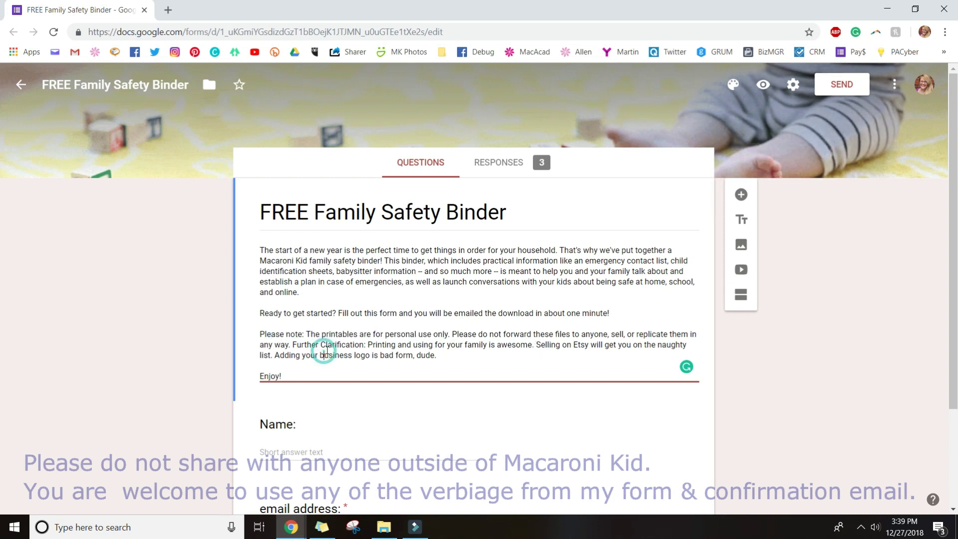
left_click_drag(391, 351, 439, 355)
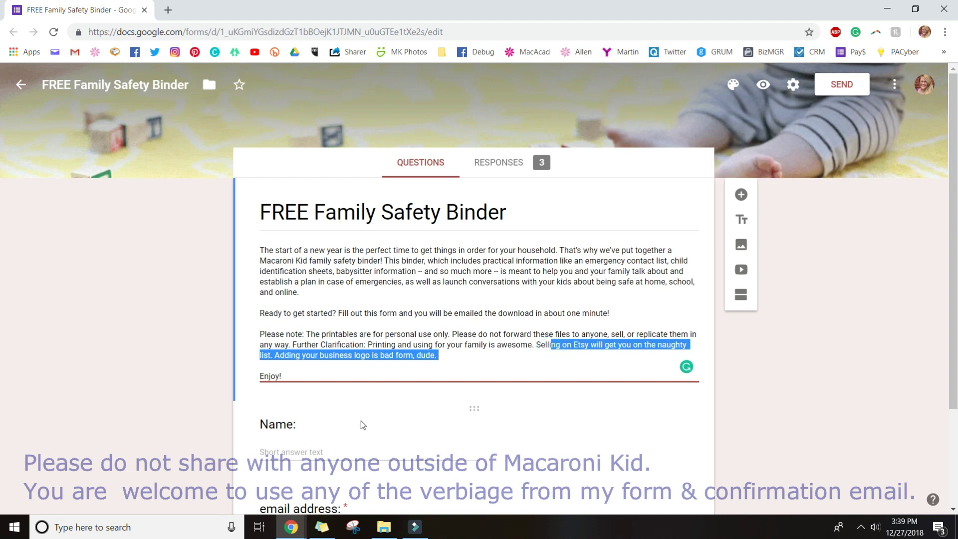
scroll(354, 415, "down", 2)
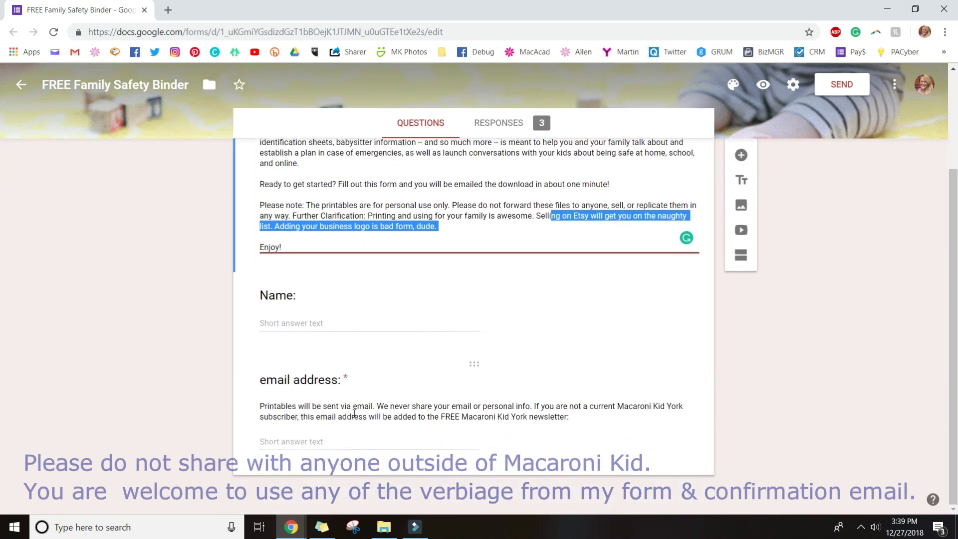
left_click(310, 312)
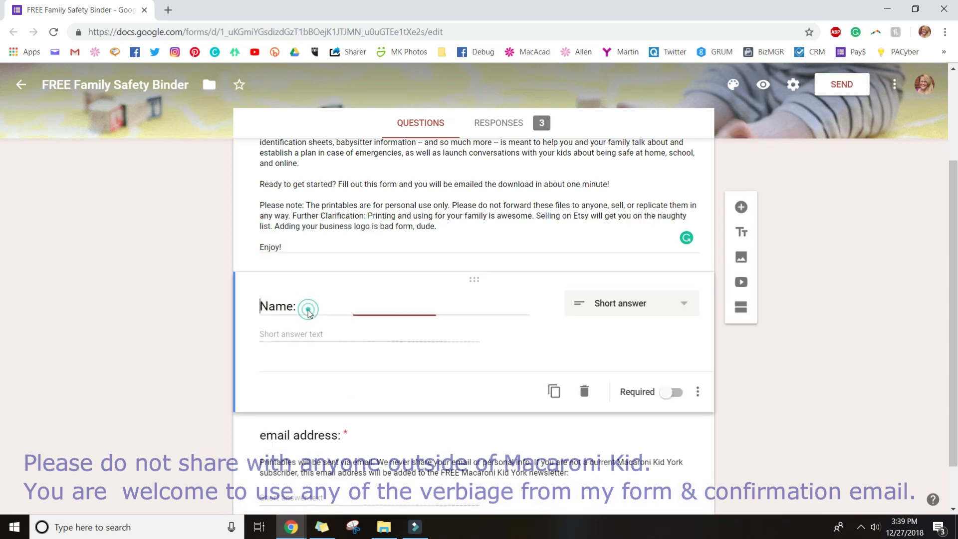
Select all the description text, then reopen the Name question
left_click(365, 231)
key("ctrl+a")
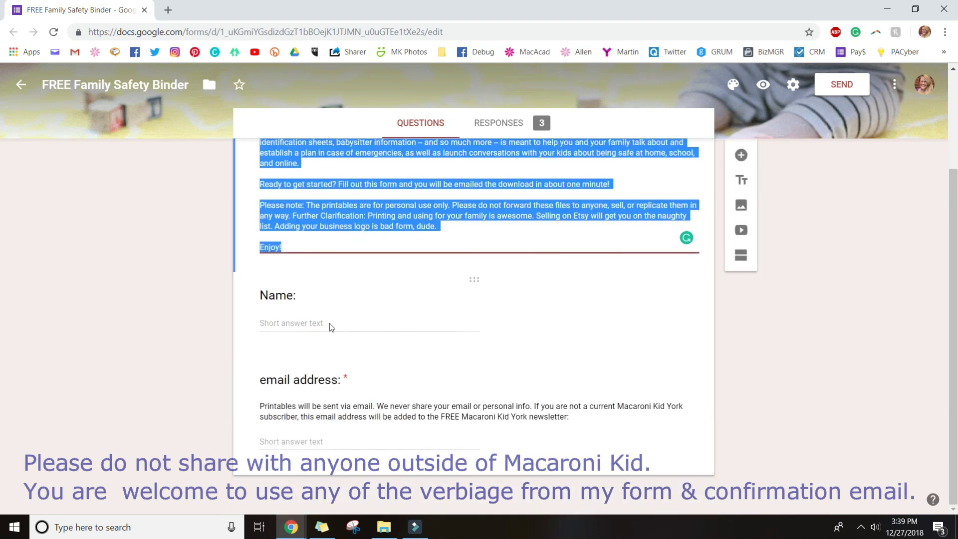
left_click(327, 316)
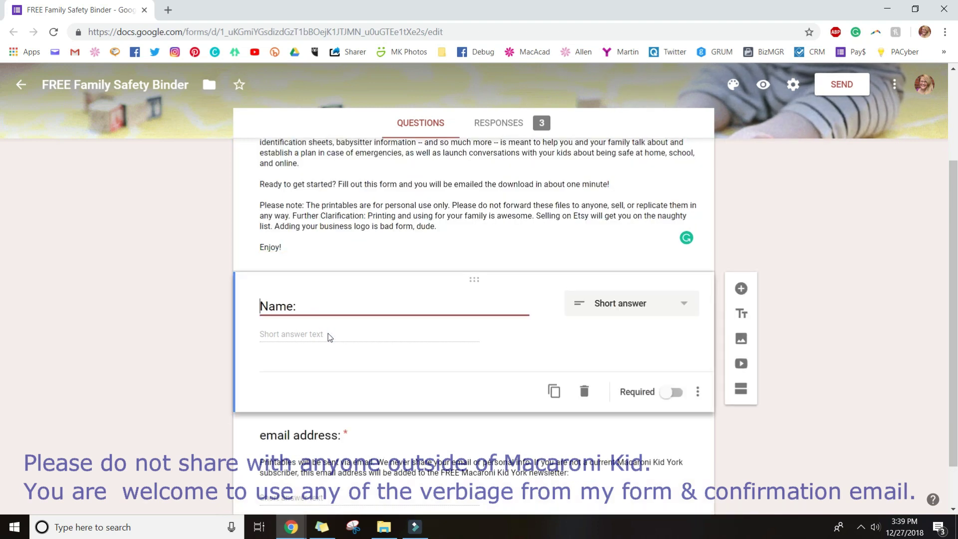
Open the email address question, highlight its note about emailed printables, then return to the header
left_click(278, 451)
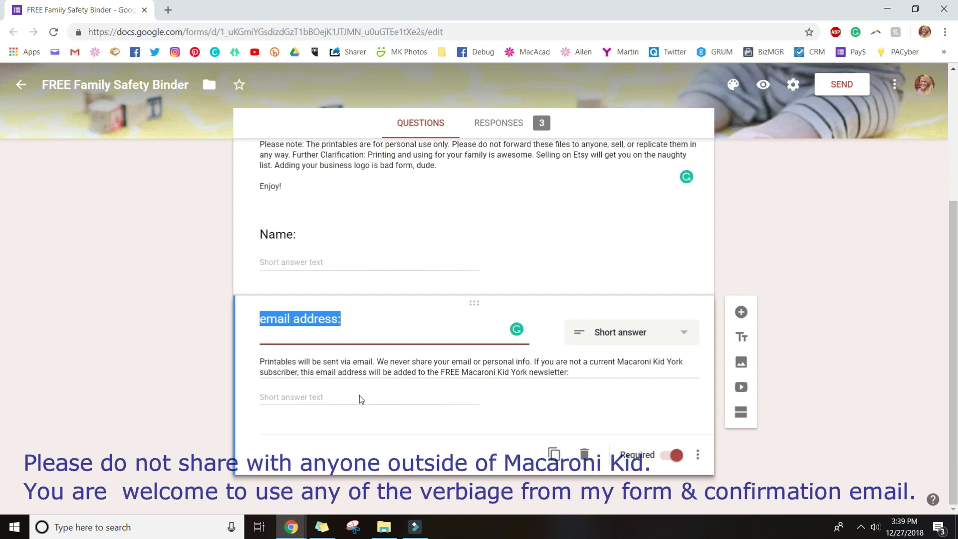
triple_click(358, 361)
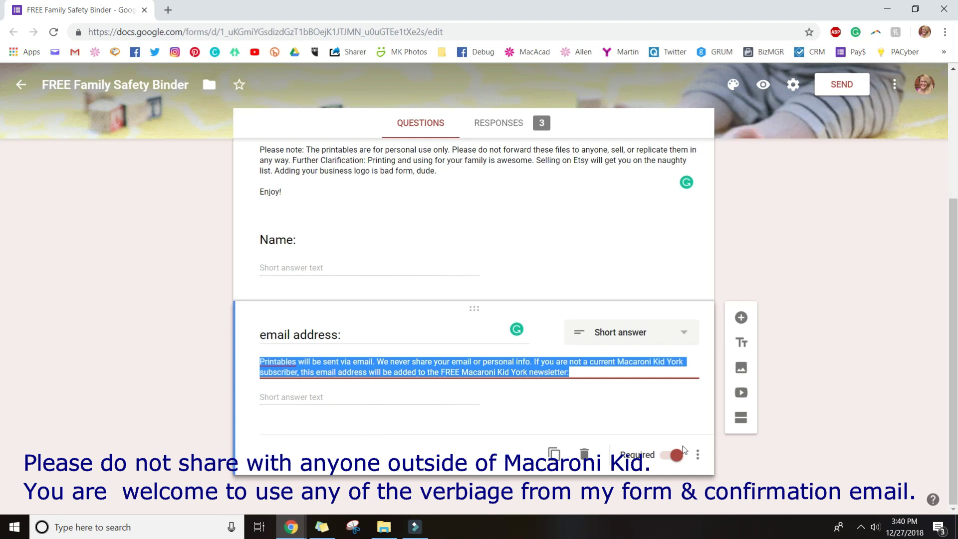
left_click(833, 475)
scroll(833, 475, "up", 4)
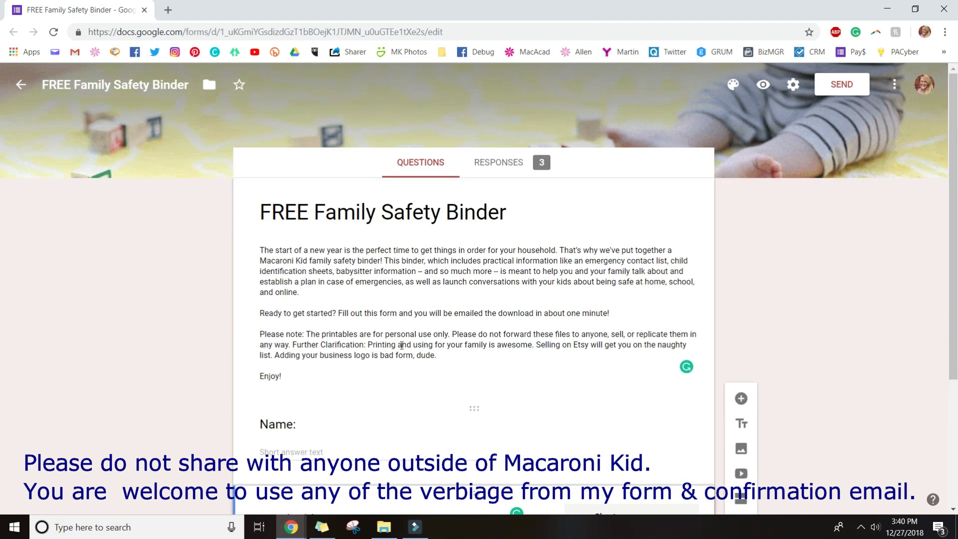
scroll(382, 345, "down", 4)
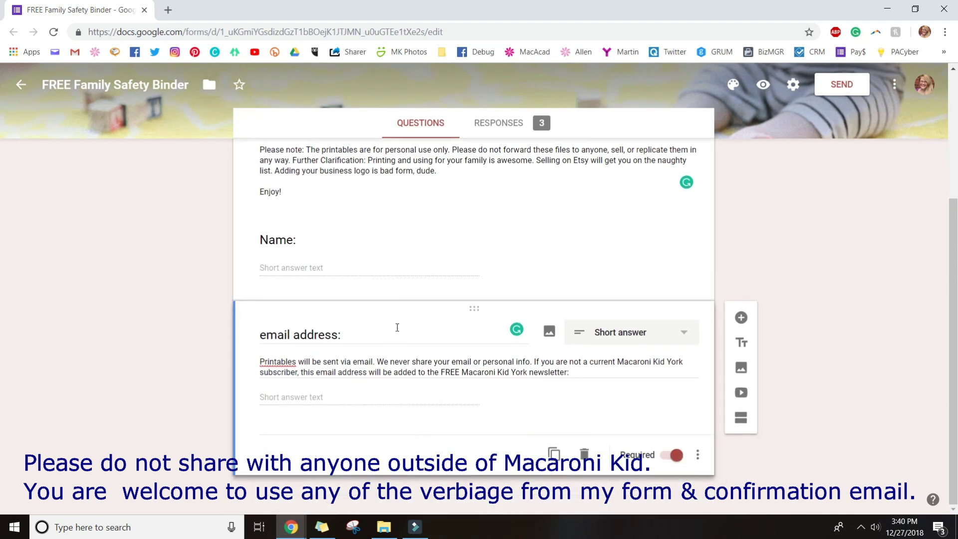
scroll(761, 74, "up", 4)
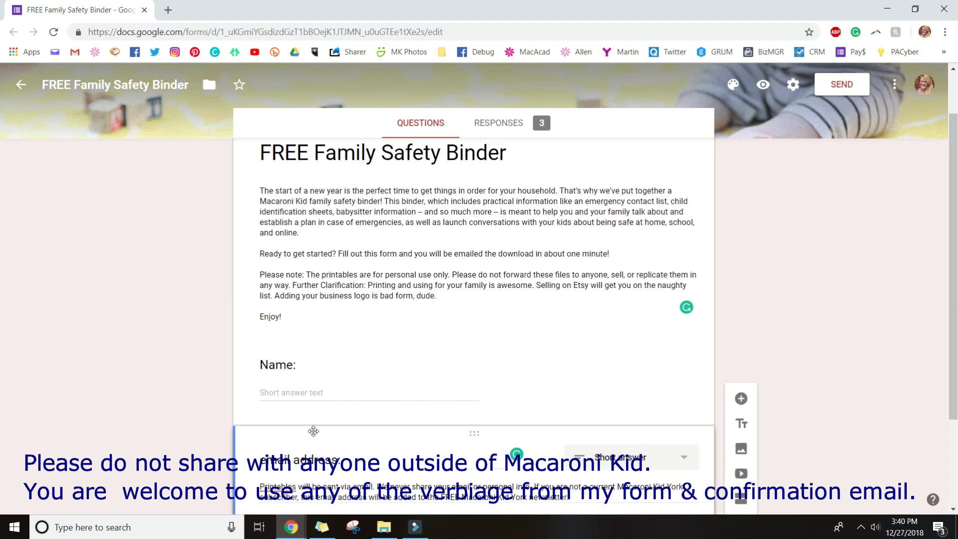
In Settings, turn 'Restrict to users in Macaroni Kid and trusted domains' on, then off again
left_click(793, 86)
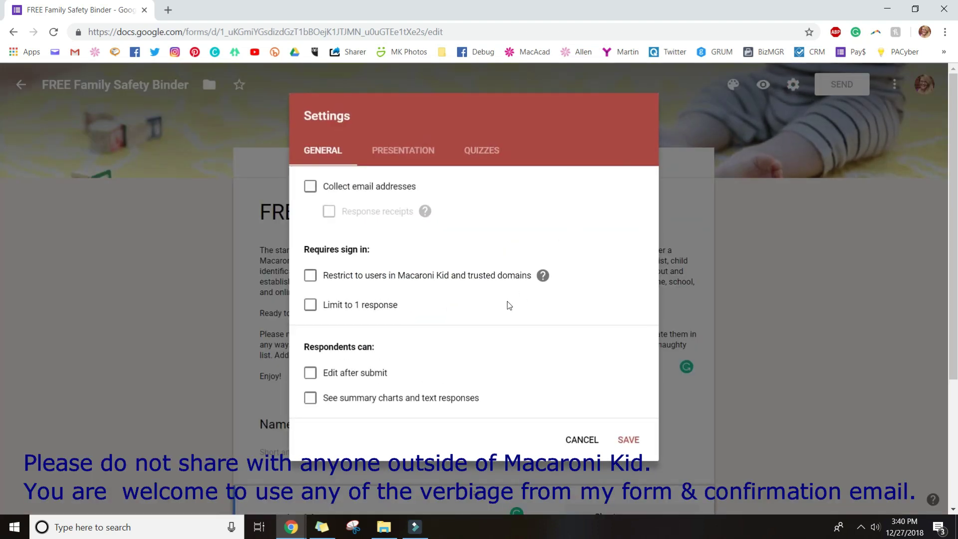
left_click(310, 277)
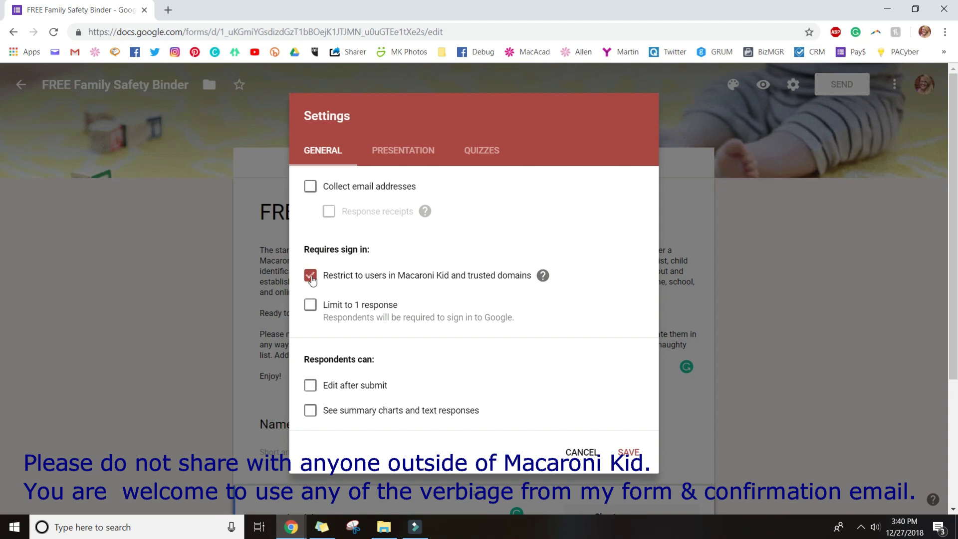
left_click(311, 278)
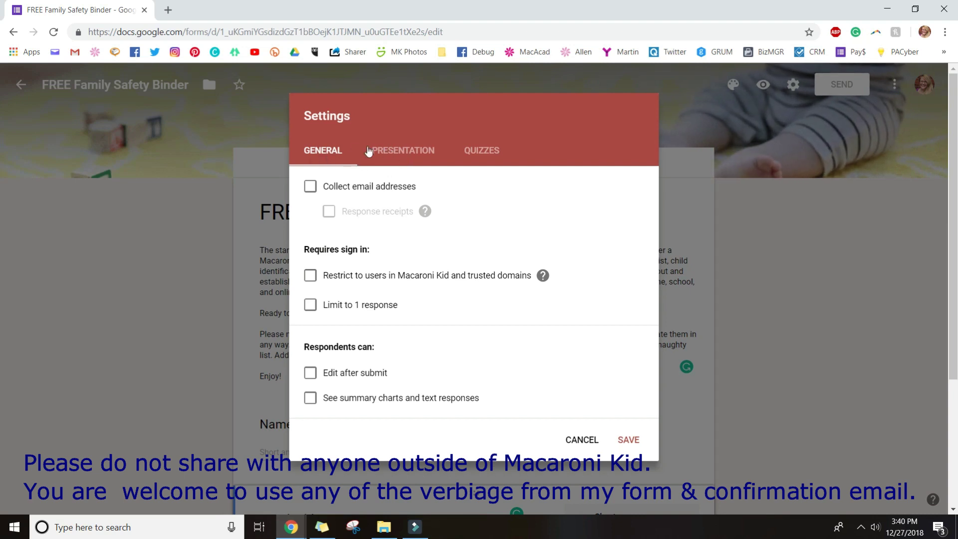
Show the Presentation settings and walk through the confirmation message saying printables will be emailed
left_click(397, 153)
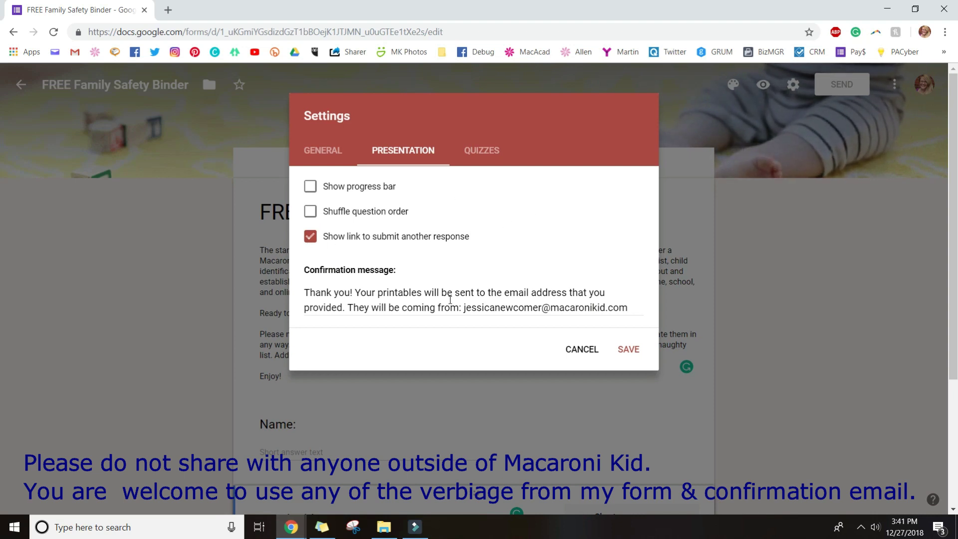
left_click(344, 306)
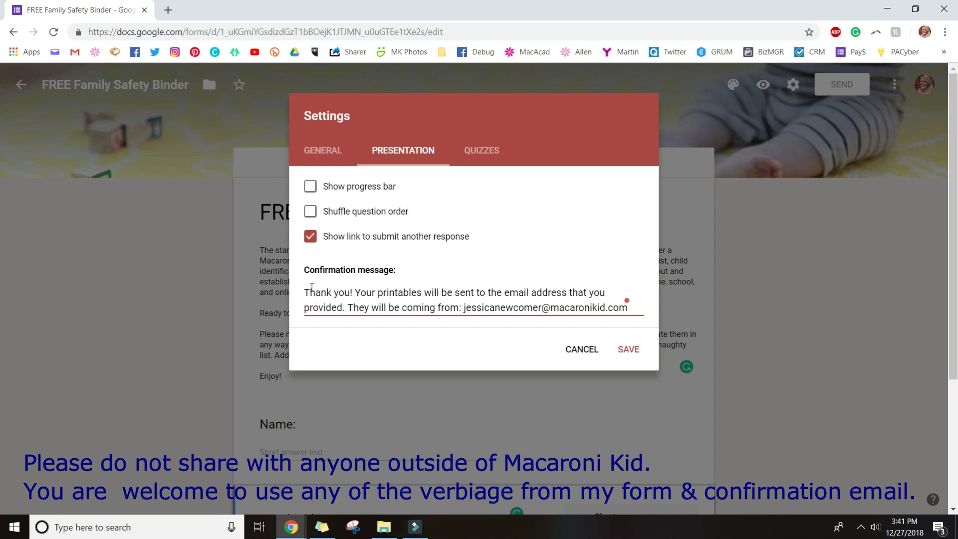
left_click(306, 291)
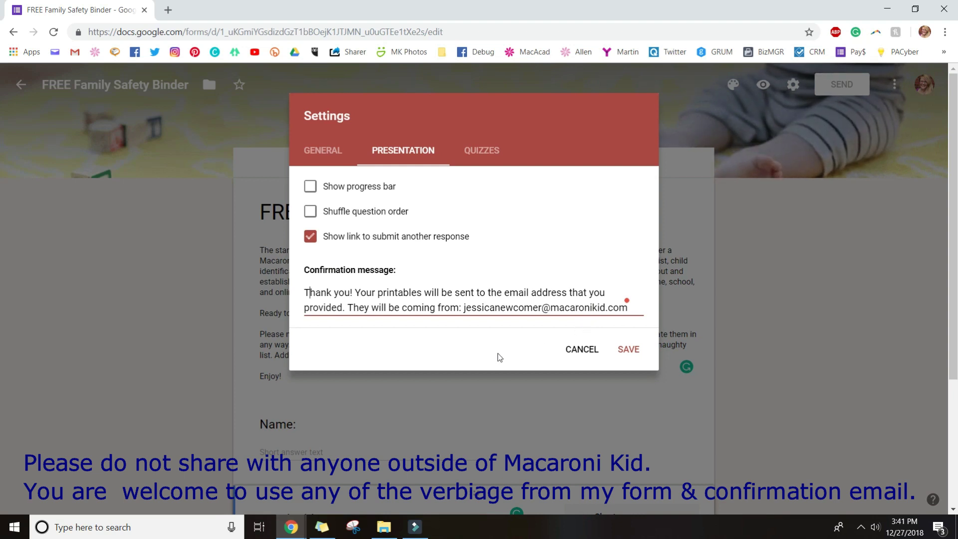
left_click(471, 306)
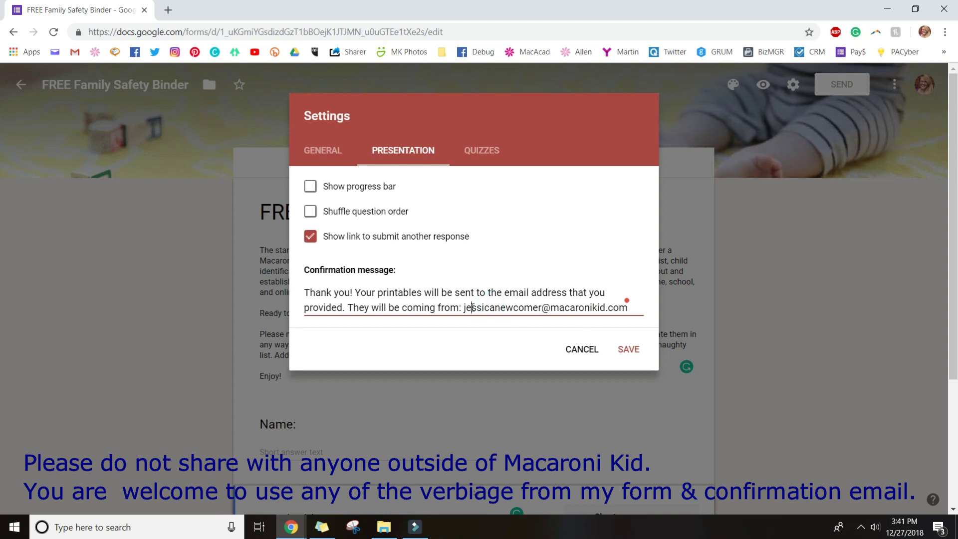
left_click(448, 322)
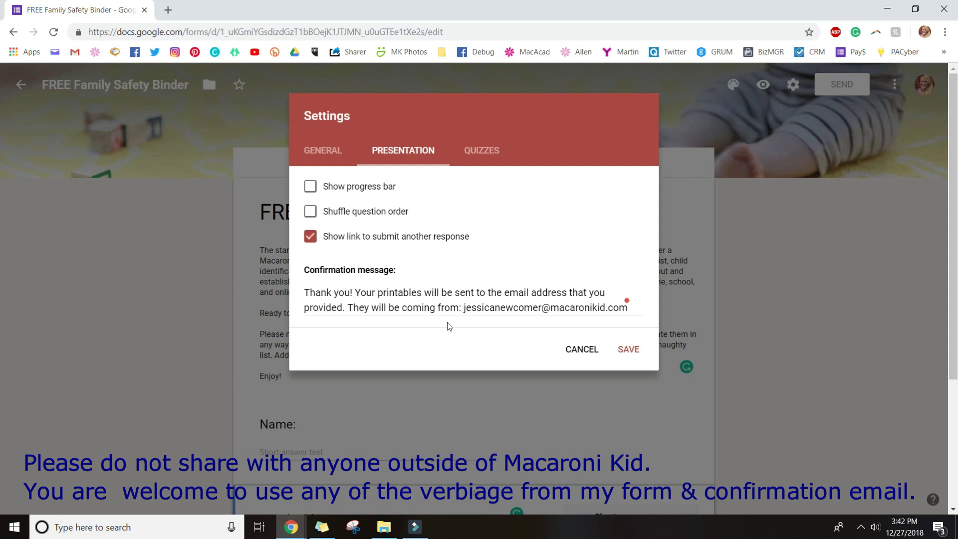
left_click(341, 293)
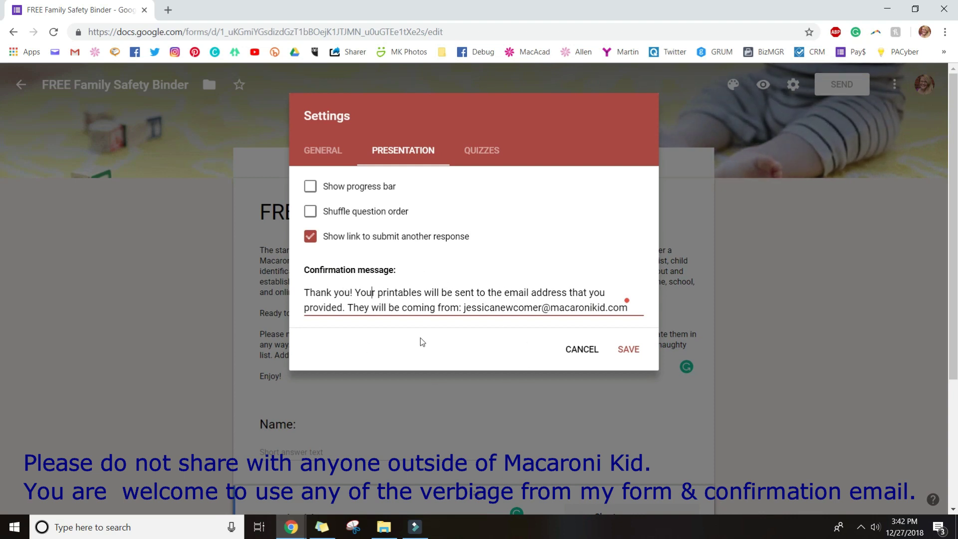
left_click(355, 308)
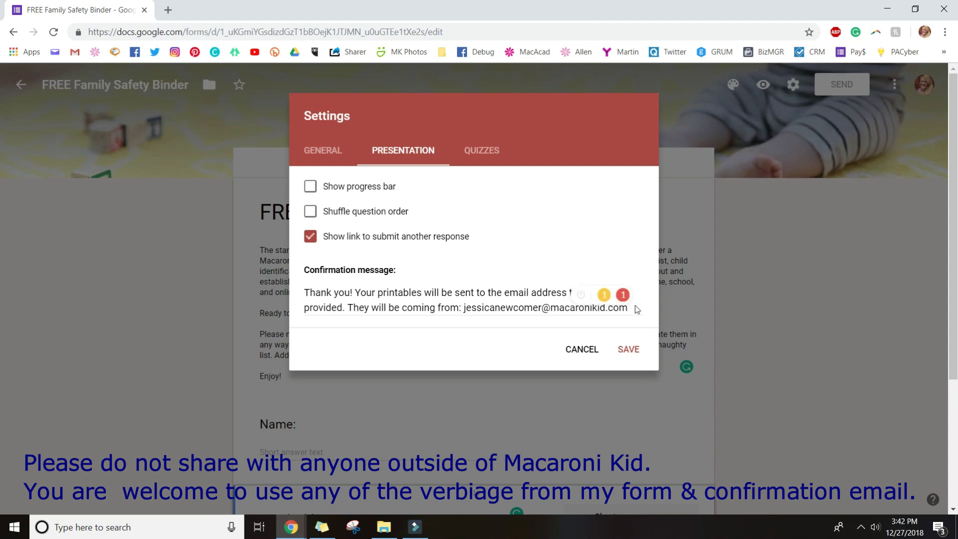
left_click(487, 303)
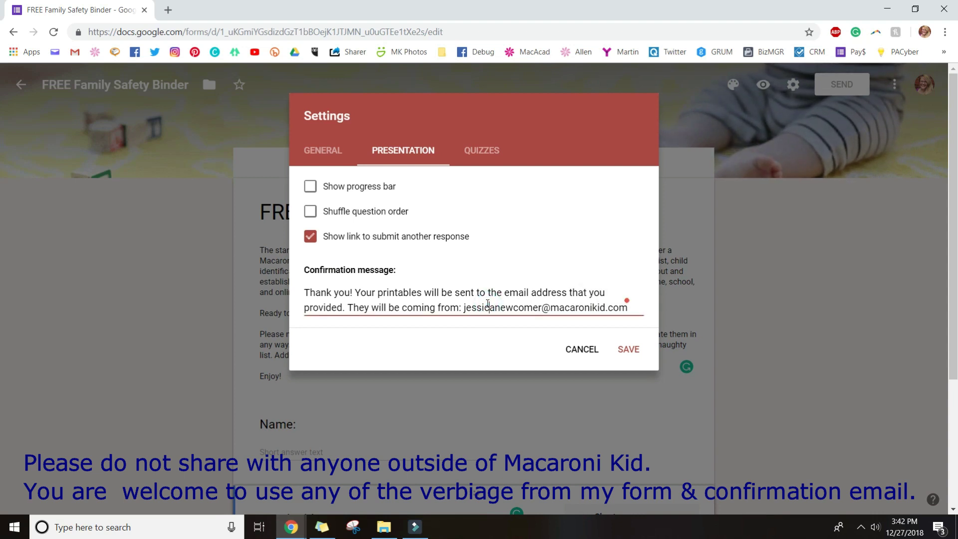
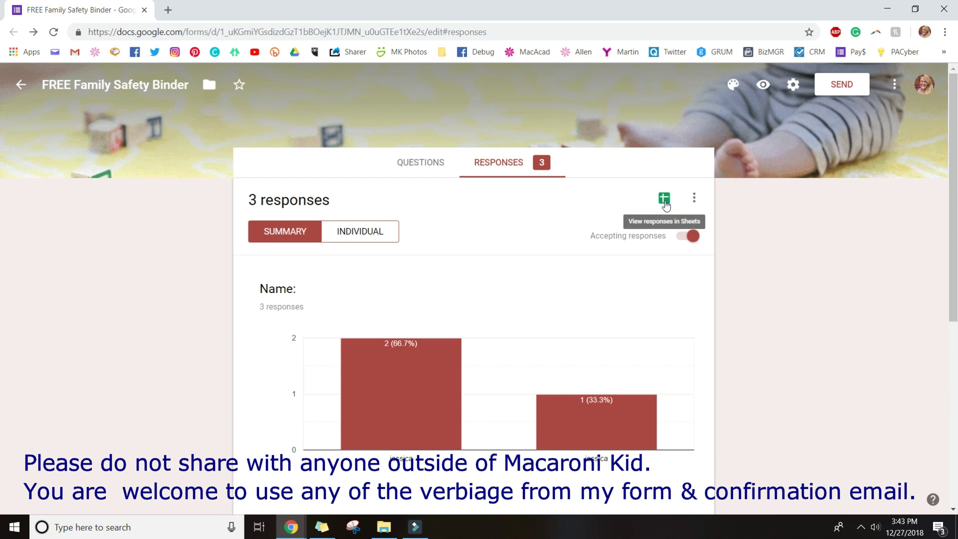
Open the form's responses in the linked spreadsheet 'FREE Family Safety Binder (Responses)'
left_click(663, 200)
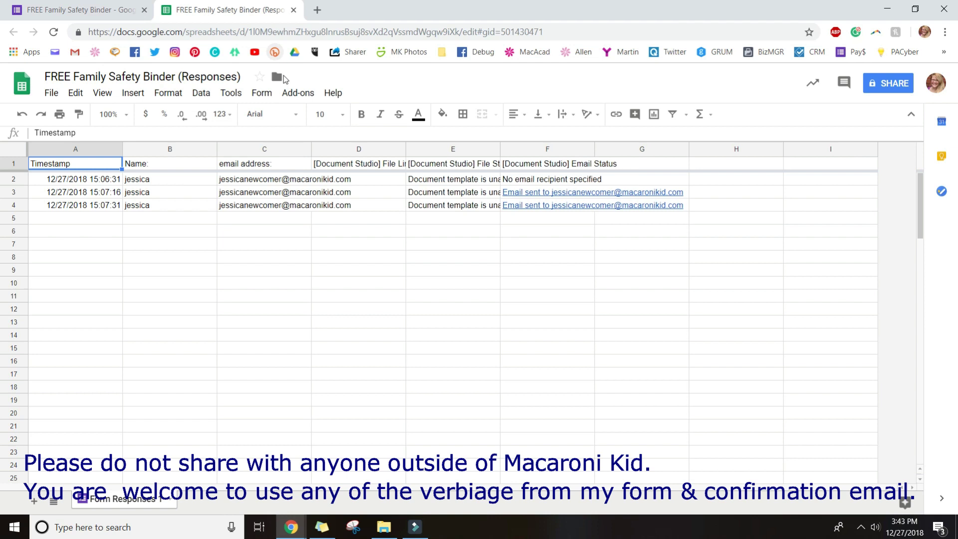
Launch Document Studio from the Add-ons menu
left_click(297, 94)
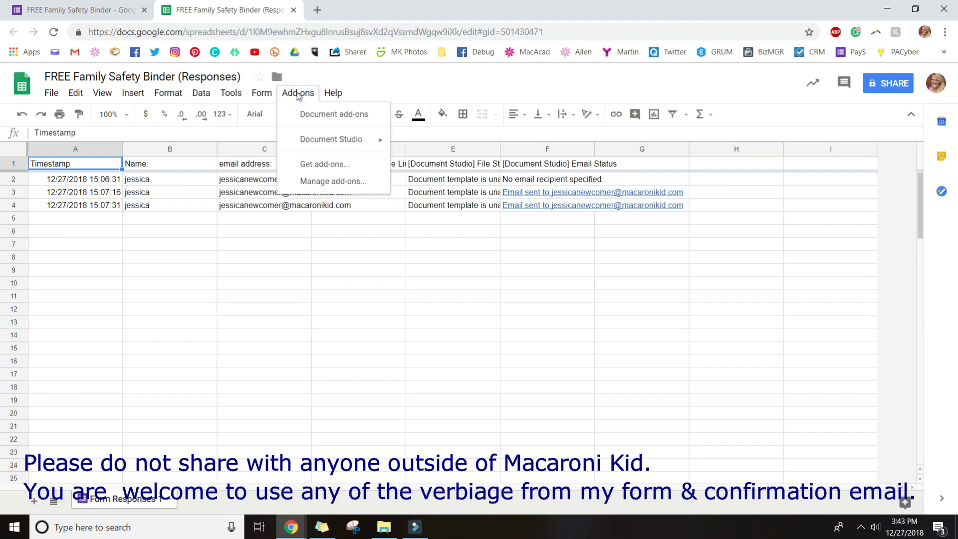
left_click(298, 95)
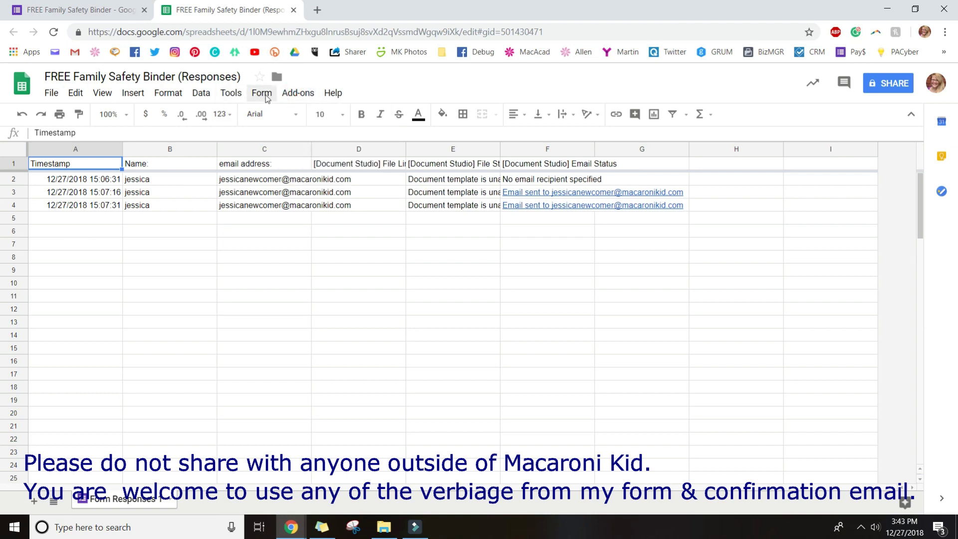
left_click(292, 94)
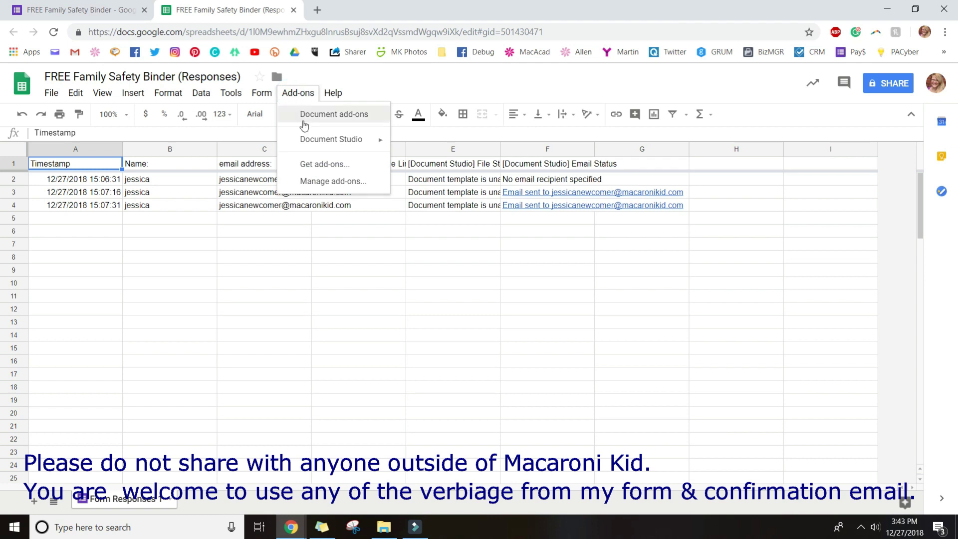
mouse_move(305, 146)
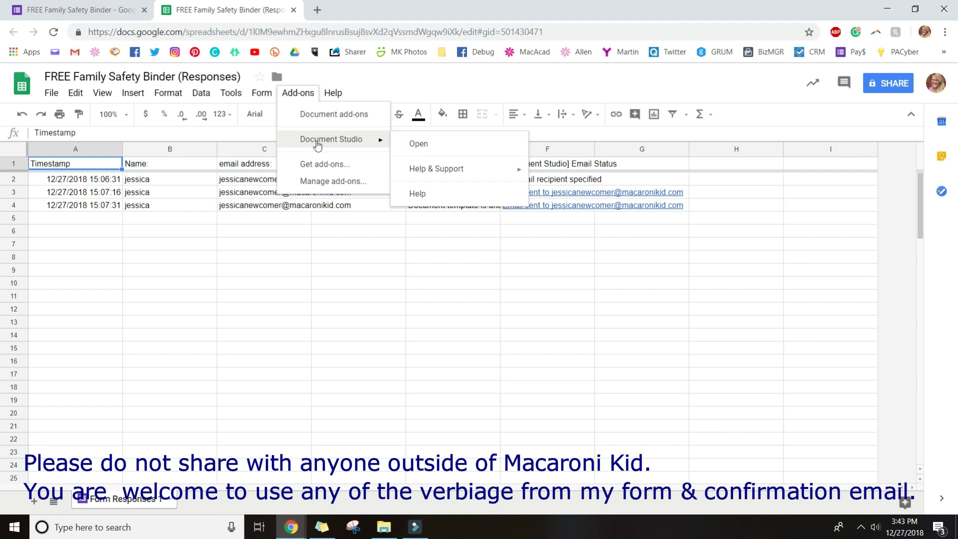
left_click(421, 144)
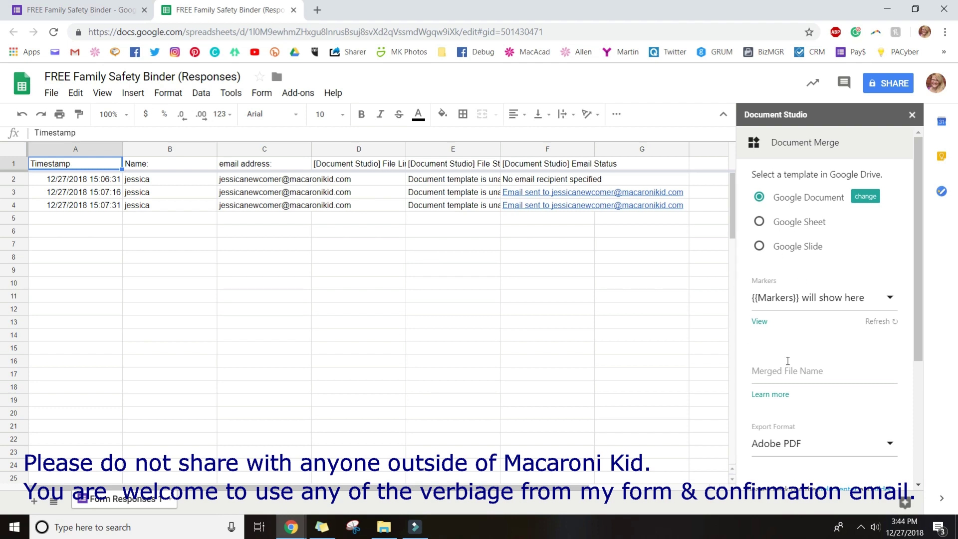
Expand Mail Merge & Google Forms and open the visual email template editor
scroll(787, 362, "down", 1)
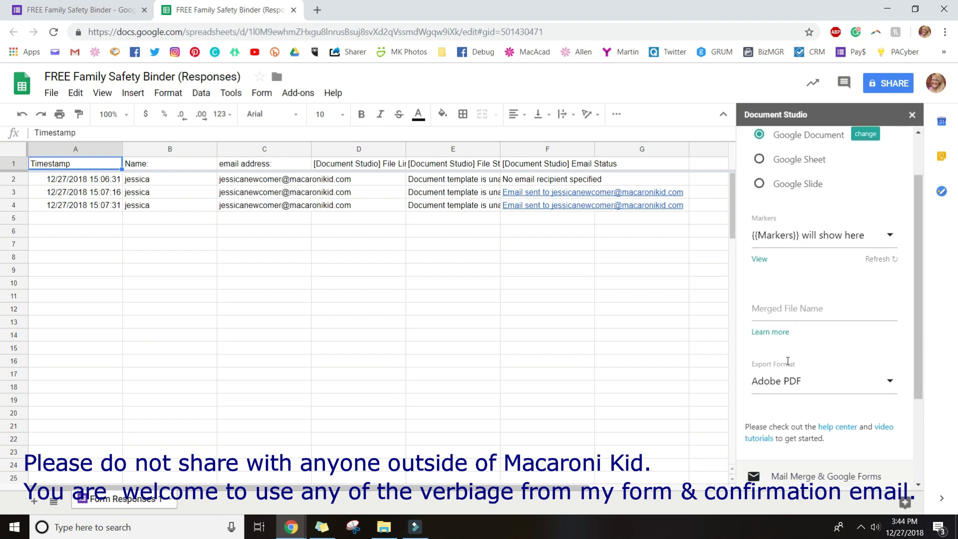
scroll(788, 361, "down", 1)
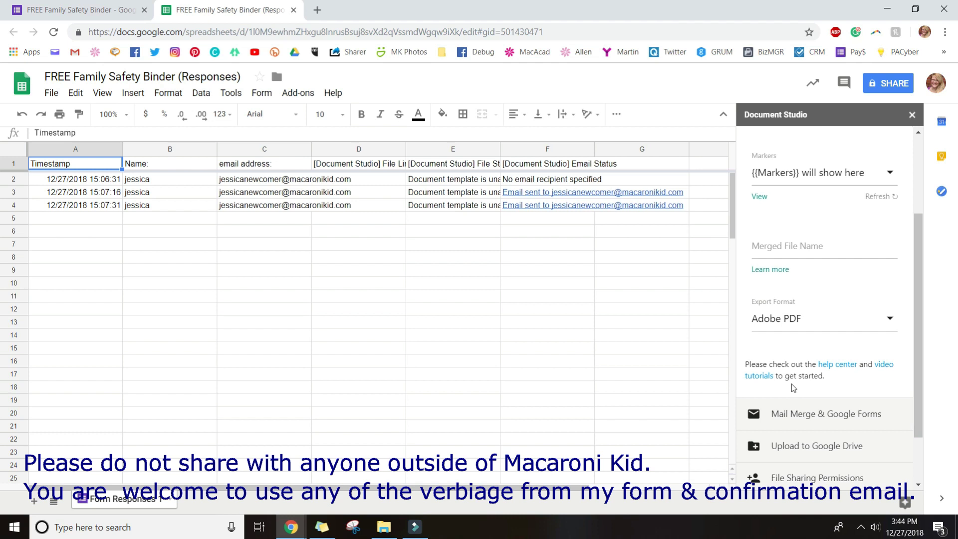
scroll(794, 388, "up", 2)
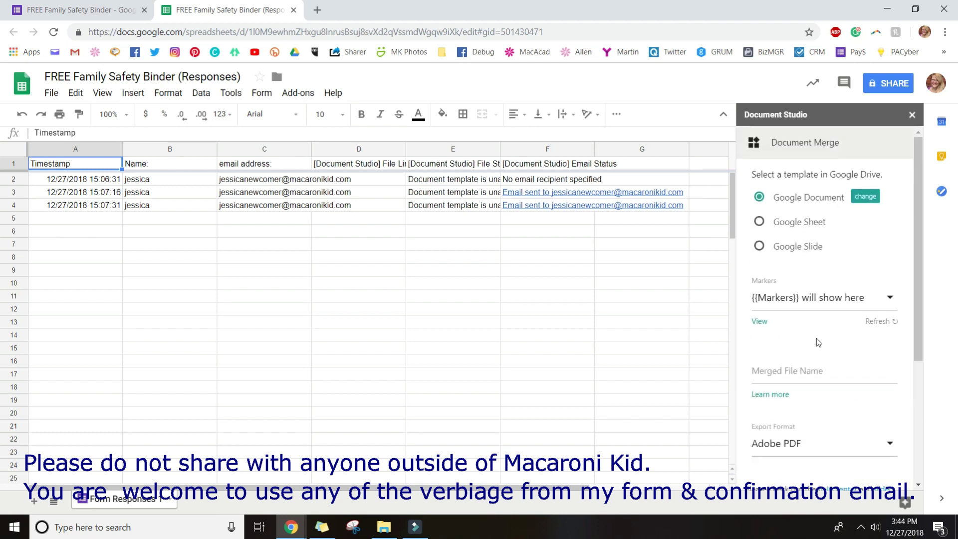
scroll(816, 359, "down", 3)
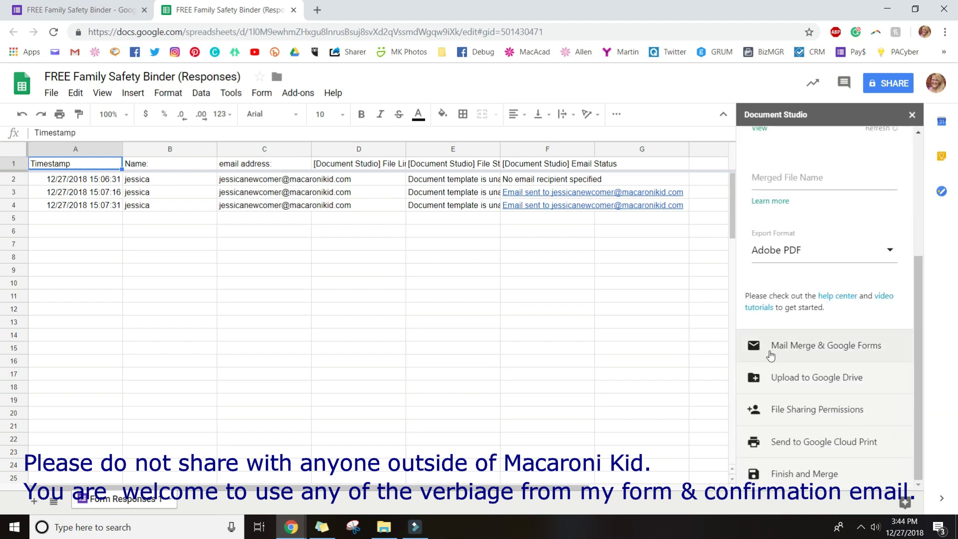
left_click(824, 354)
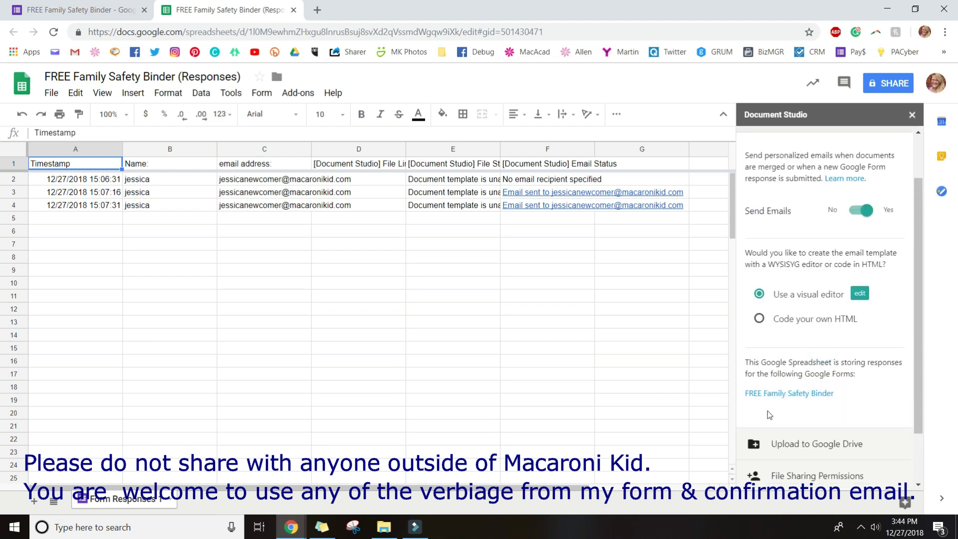
left_click(866, 210)
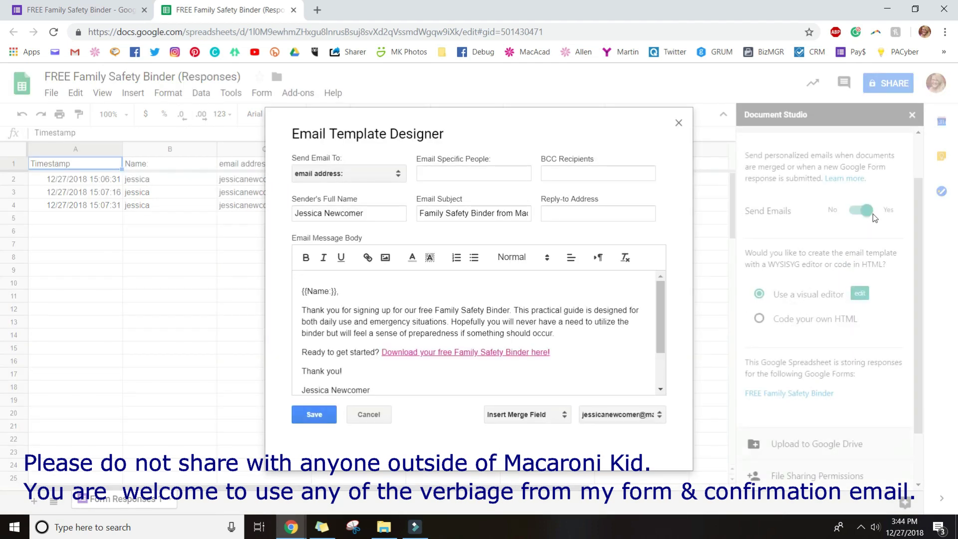
left_click(679, 123)
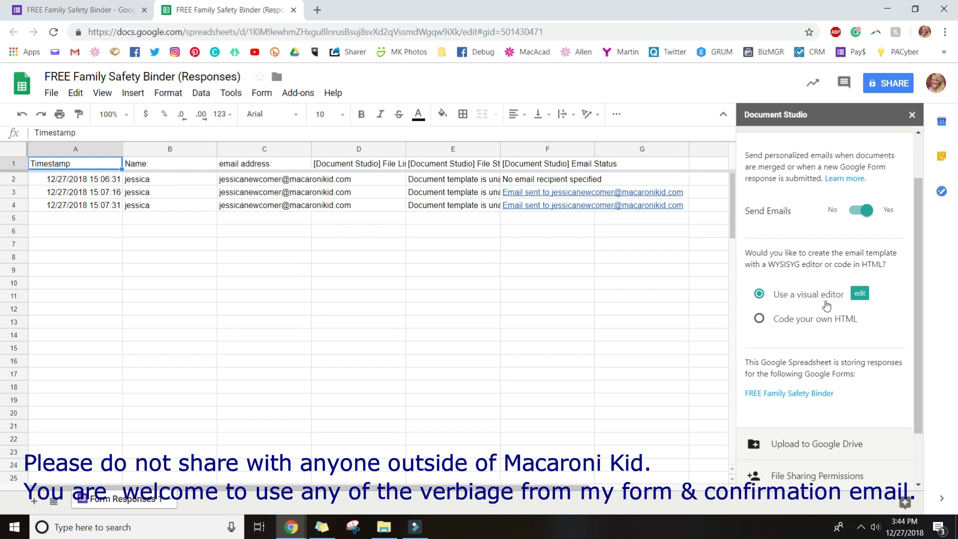
left_click(860, 297)
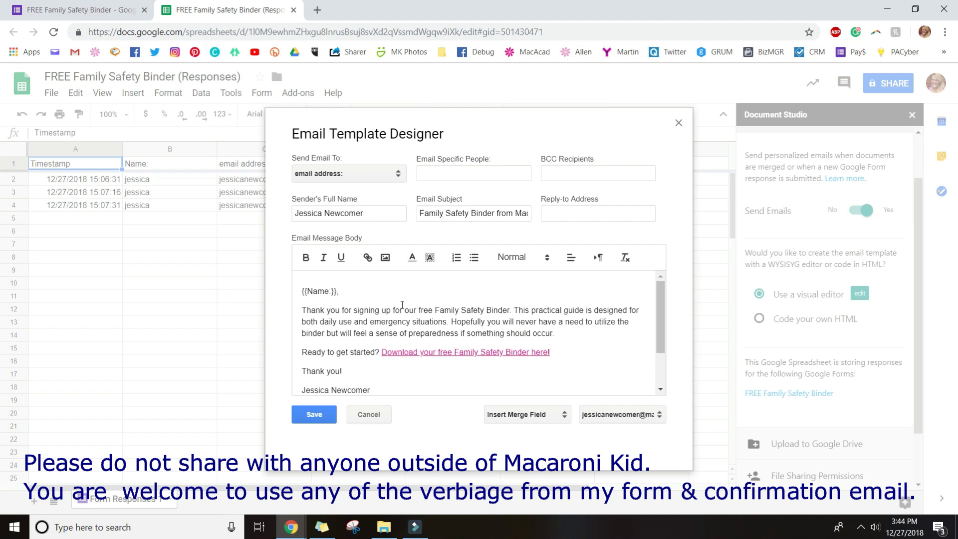
left_click(361, 175)
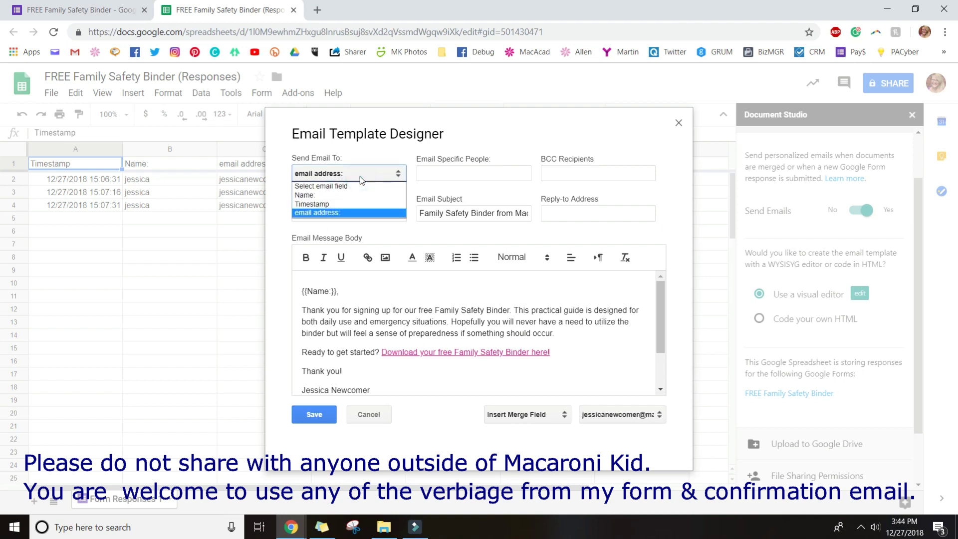
left_click(362, 175)
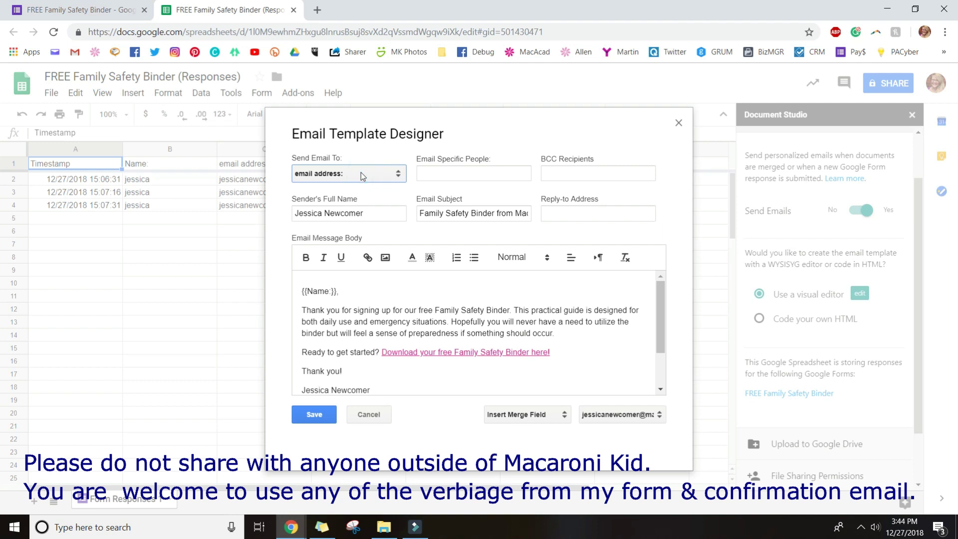
left_click(361, 174)
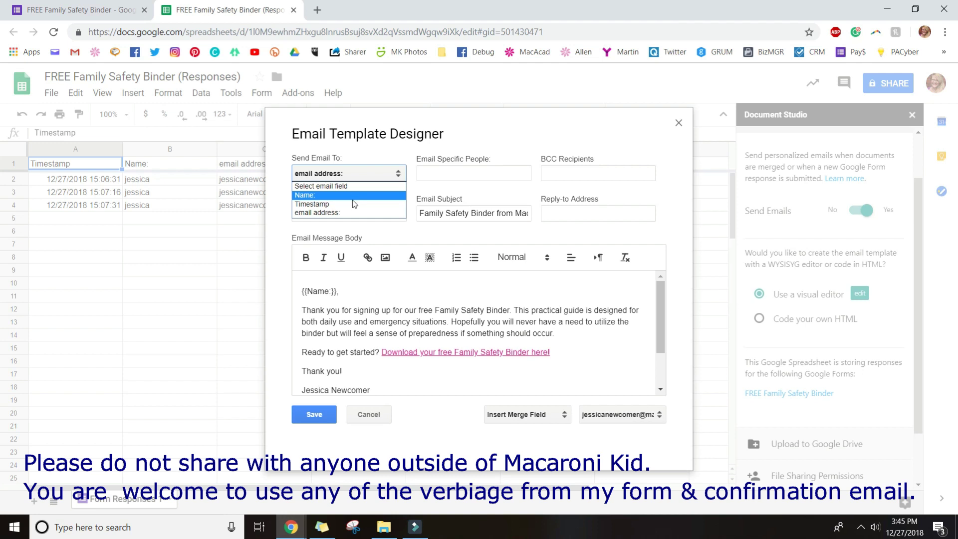
left_click(352, 212)
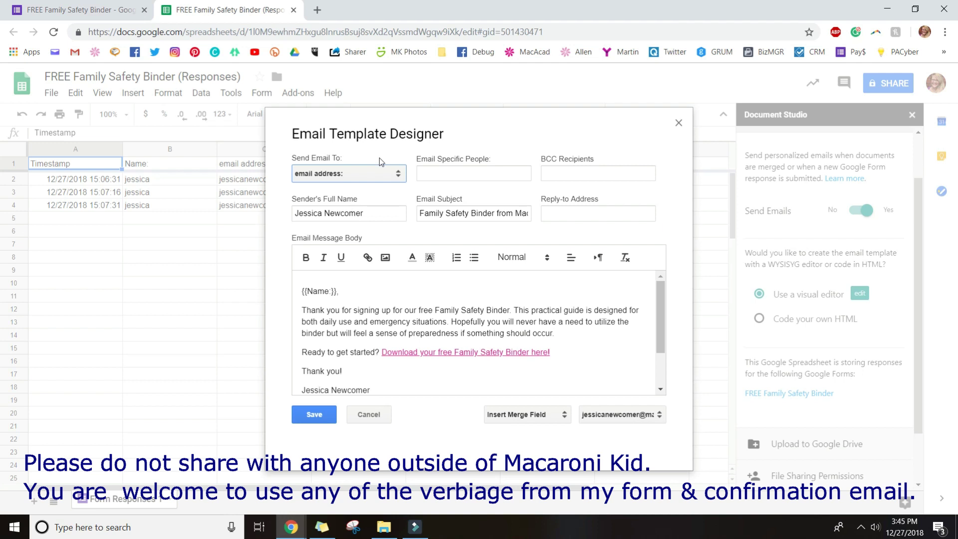
left_click(358, 212)
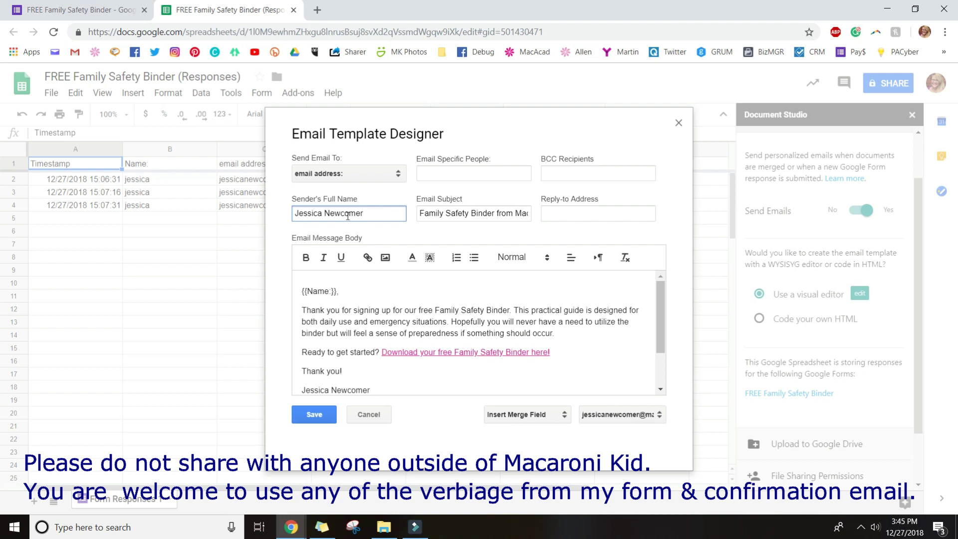
left_click(488, 215)
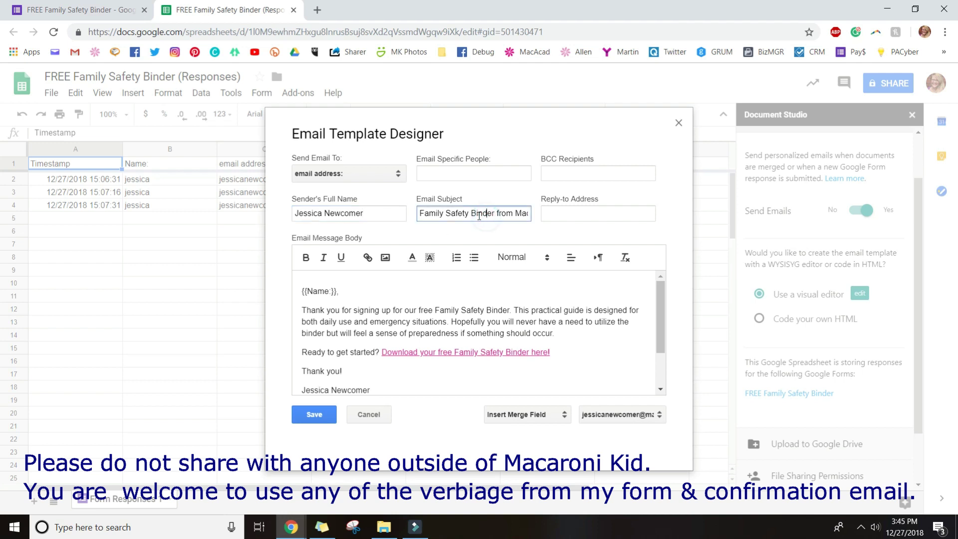
left_click_drag(422, 216, 388, 237)
left_click_drag(465, 213, 551, 217)
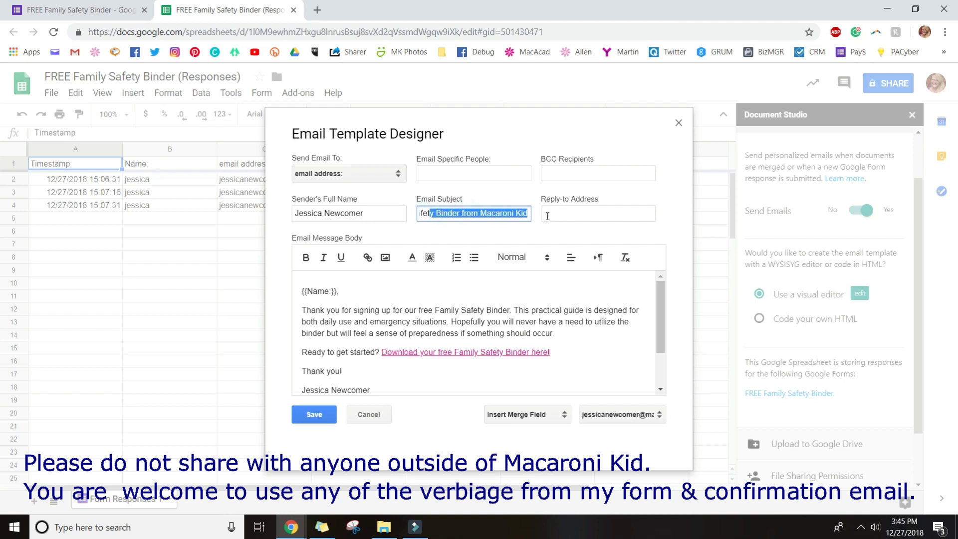
left_click(499, 240)
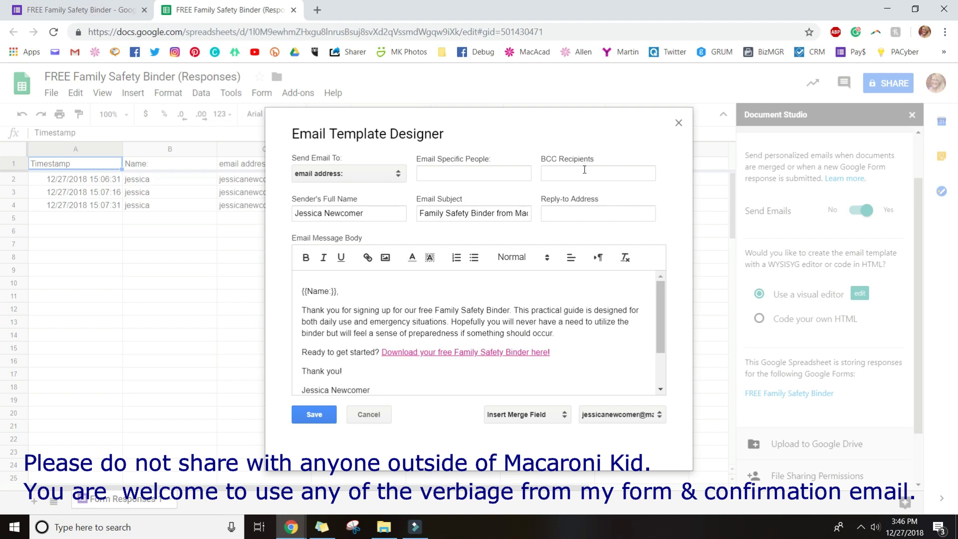
left_click(573, 215)
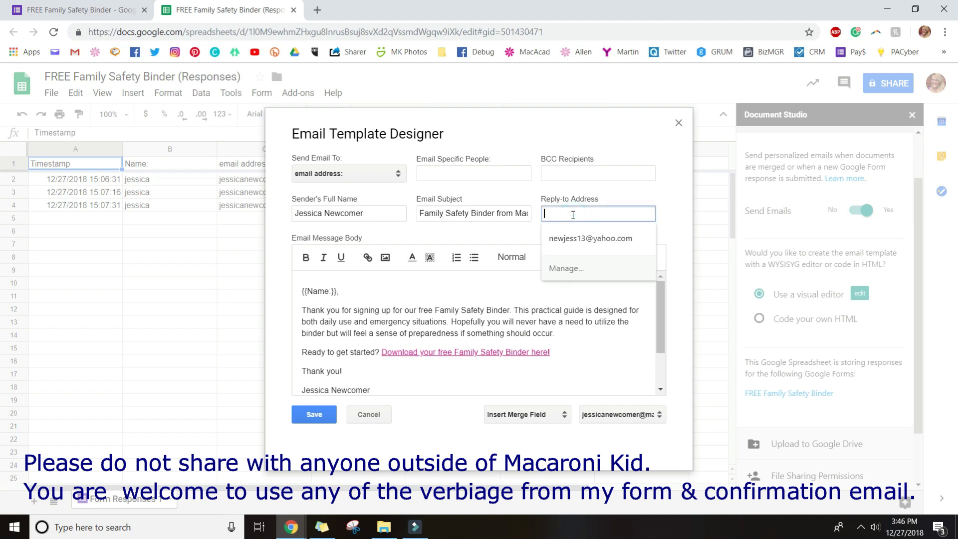
left_click(573, 196)
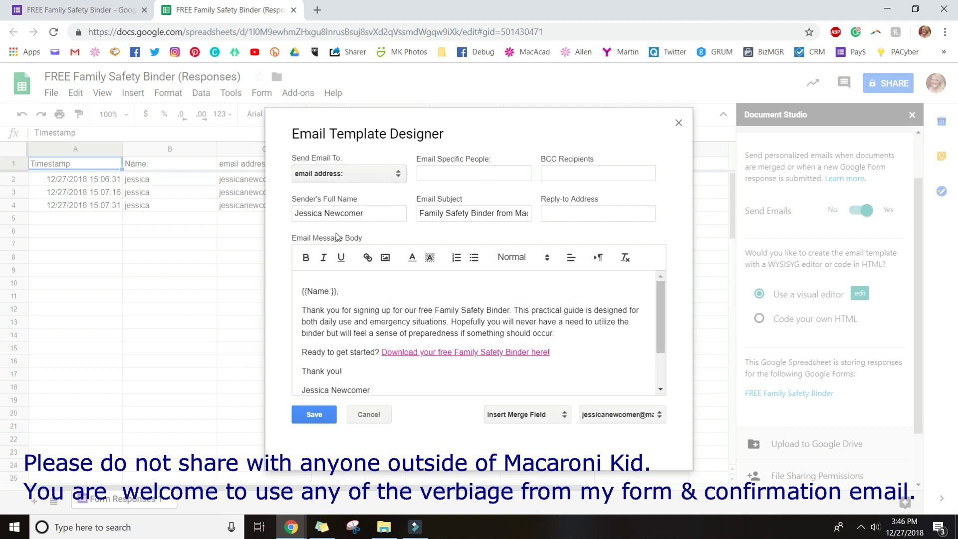
scroll(358, 320, "down", 3)
scroll(356, 321, "up", 3)
left_click(302, 292)
left_click(314, 310)
left_click(331, 291)
key("BackSpace")
left_click(330, 292)
type(":")
Copy the 'Name:' question title from the form's Questions view and return to the Sheets tab
left_click(74, 10)
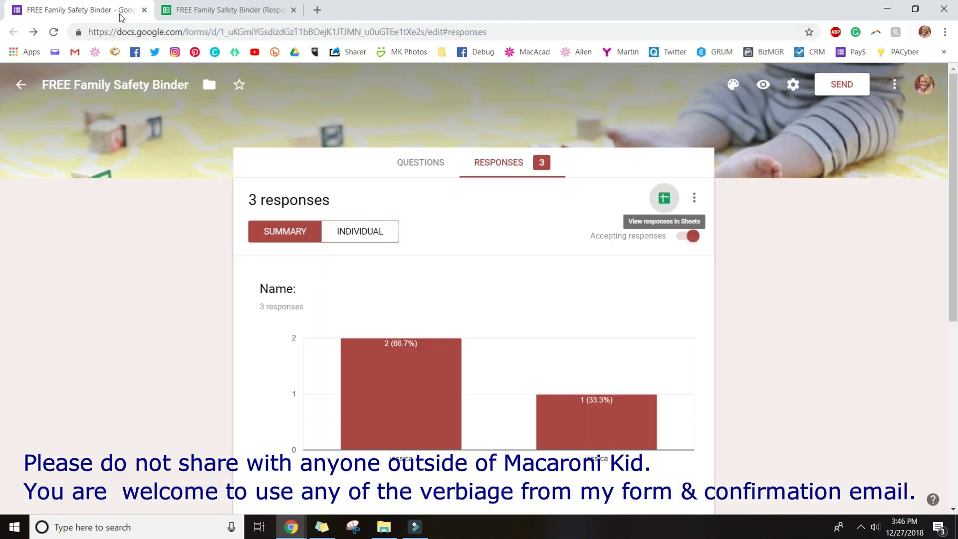
left_click(423, 167)
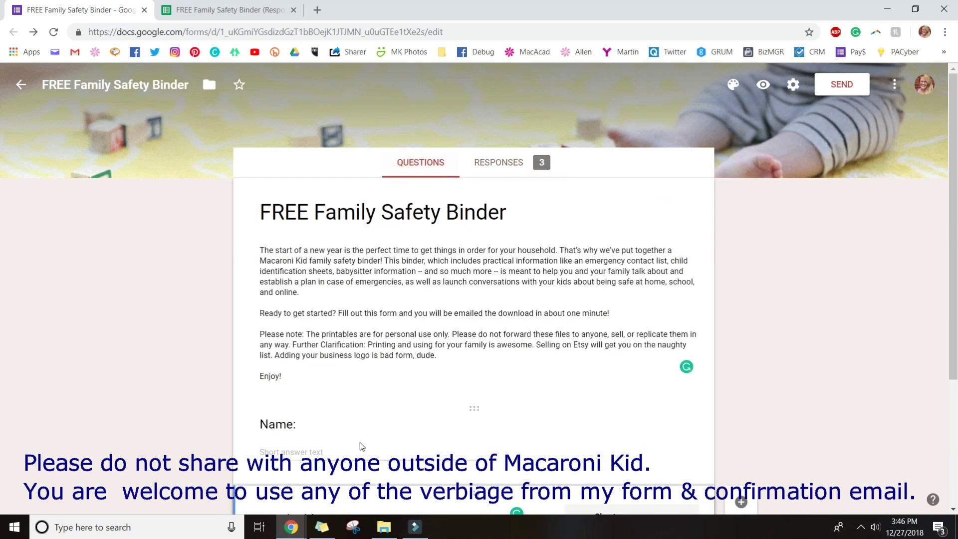
left_click(260, 363)
left_click_drag(260, 363, 292, 367)
right_click(291, 367)
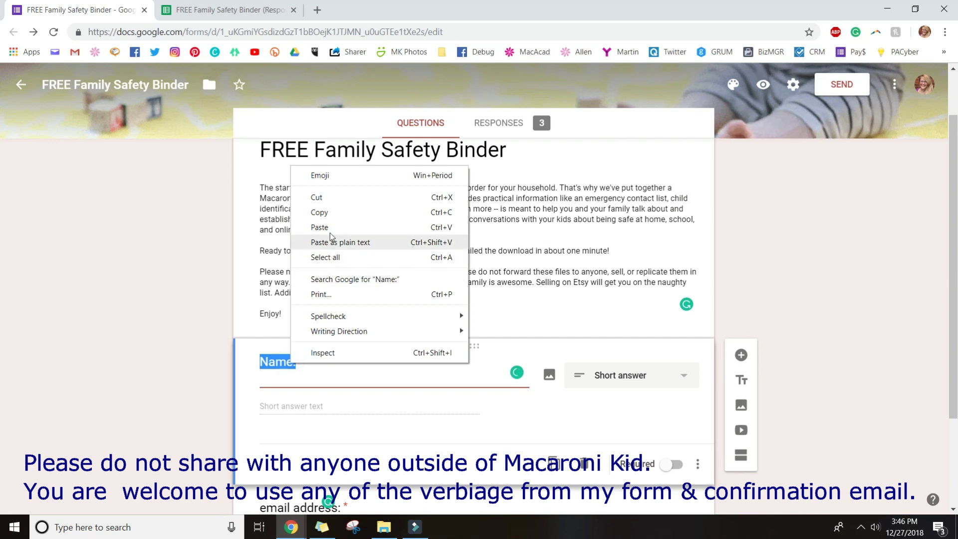
left_click(322, 213)
left_click(222, 10)
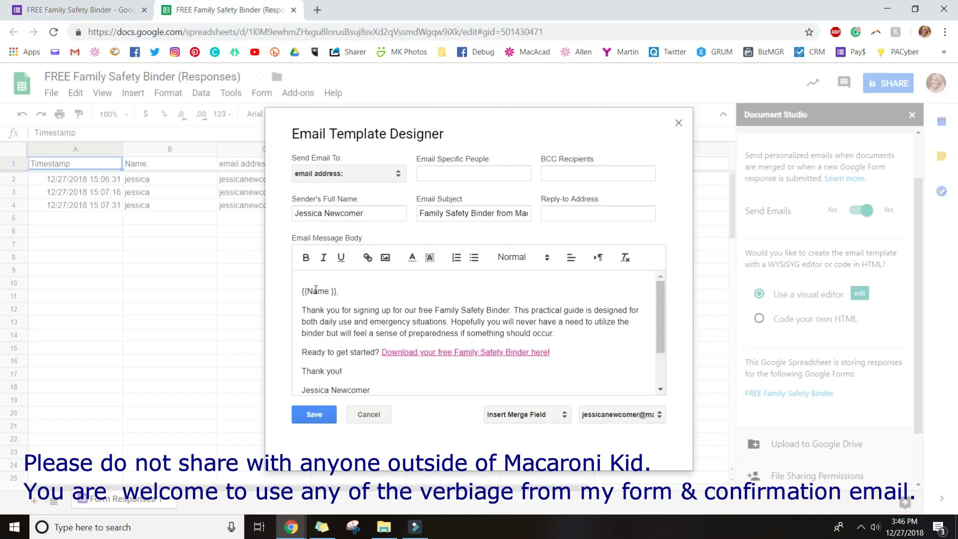
Follow the 'Download your free Family Safety Binder here!' link to open MacaroniKidFamilySafetyBinder.pdf
left_click(325, 290)
left_click(346, 292)
scroll(384, 322, "down", 2)
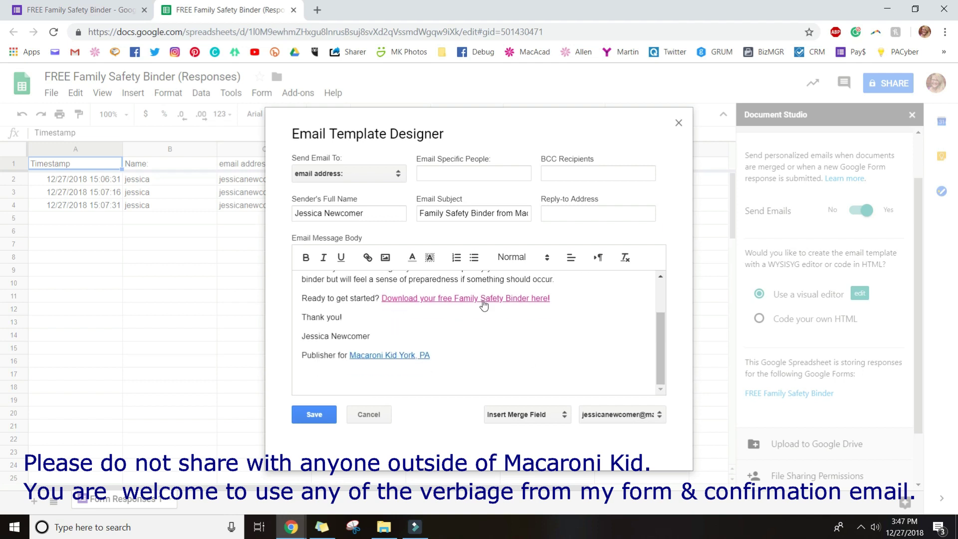
left_click(414, 299)
left_click(417, 321)
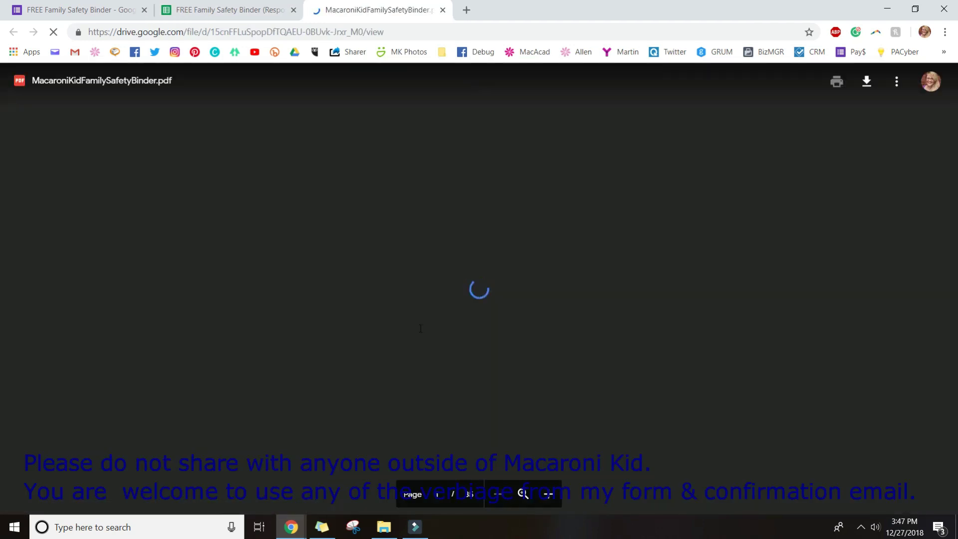
Scroll through MacaroniKidFamilySafetyBinder.pdf in Drive, then return to the email template tab
scroll(420, 329, "down", 10)
scroll(421, 330, "down", 20)
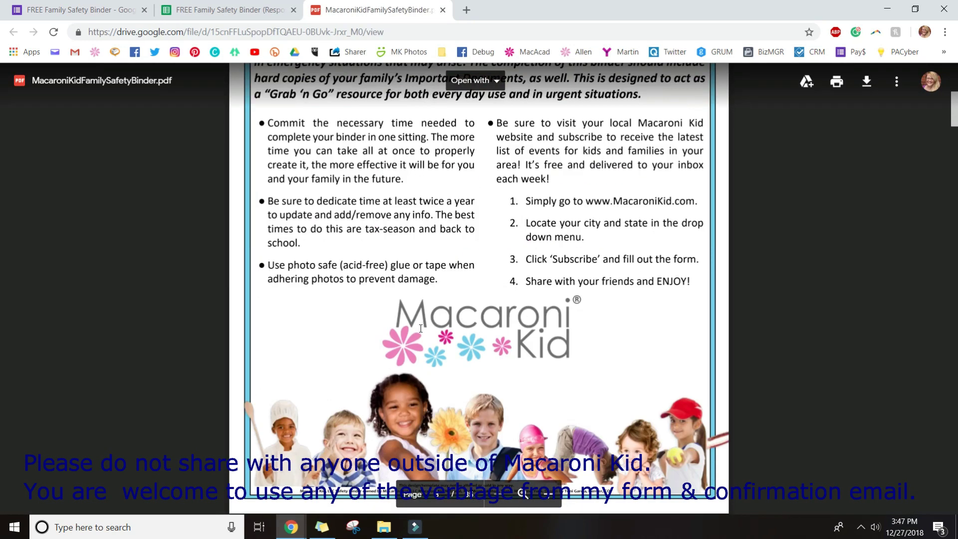
scroll(421, 330, "up", 10)
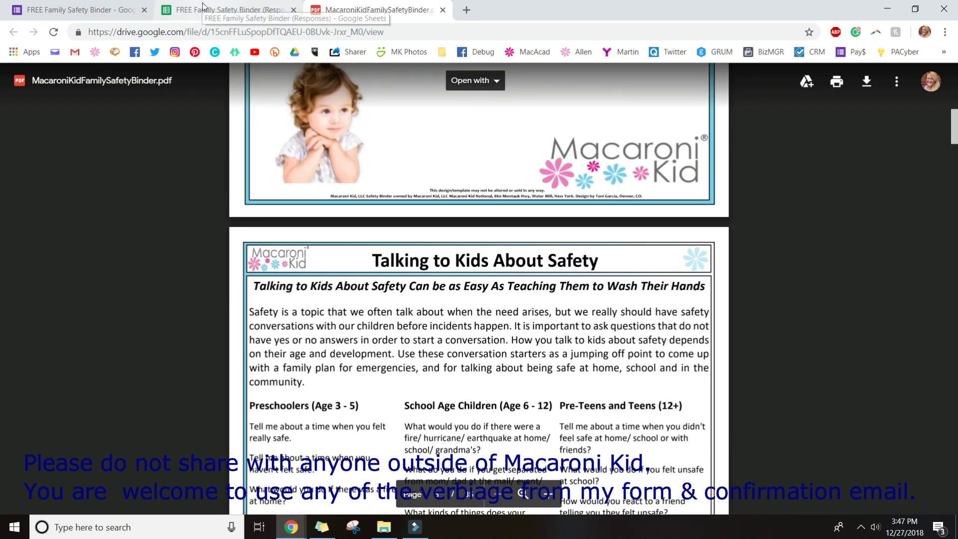
left_click(230, 10)
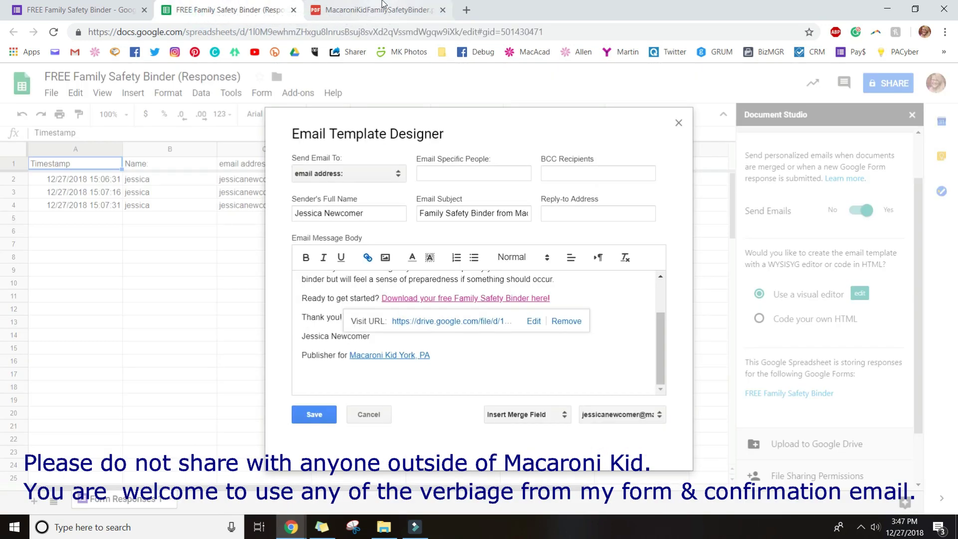
left_click(382, 9)
scroll(349, 209, "up", 1)
scroll(348, 210, "up", 15)
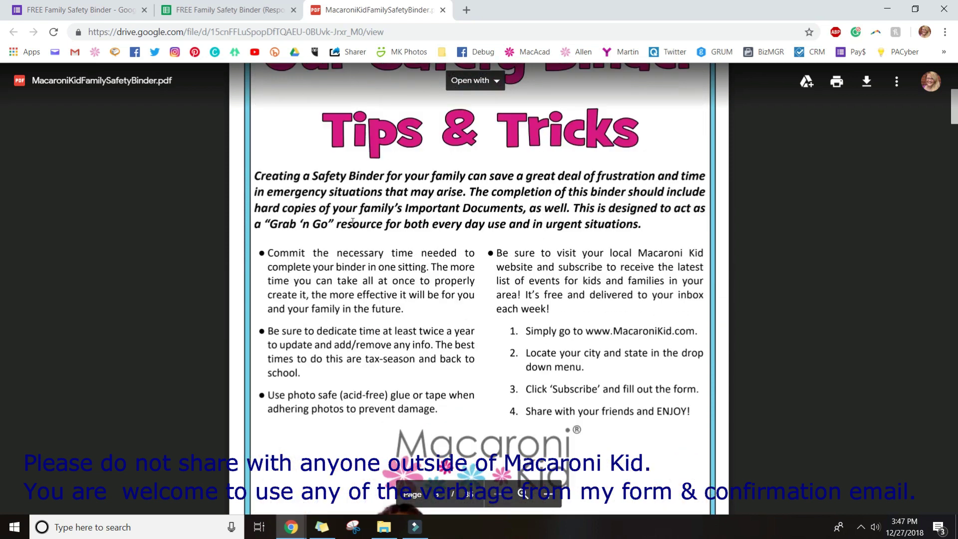
scroll(354, 224, "up", 2)
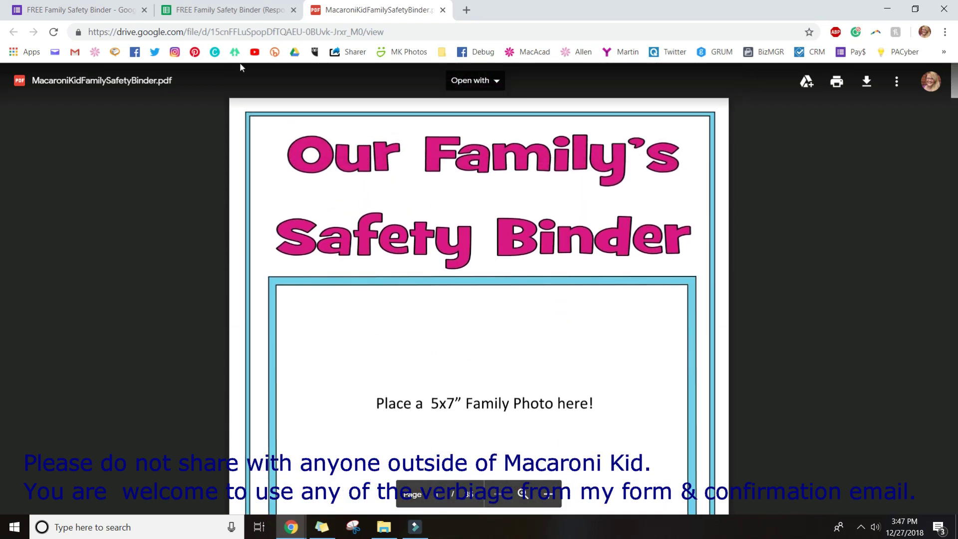
left_click(189, 15)
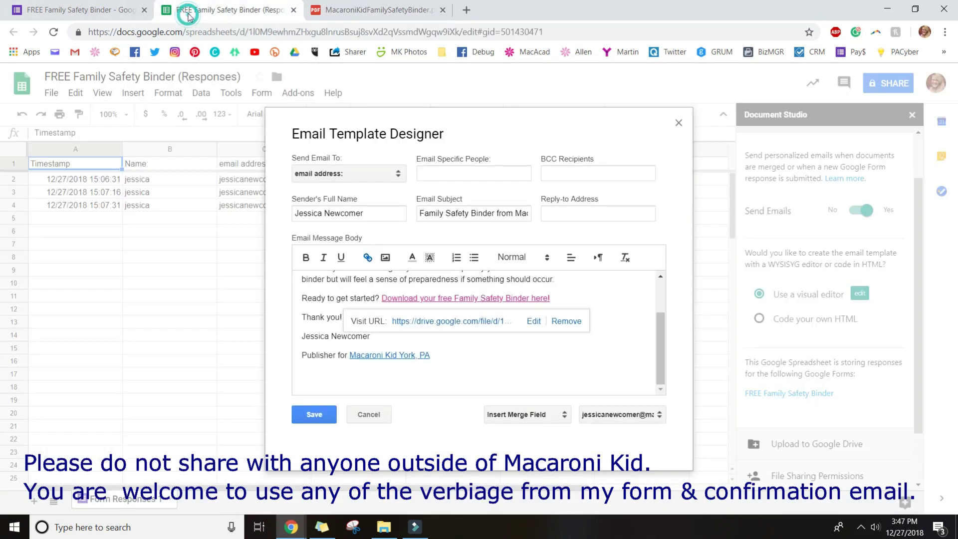
left_click(492, 357)
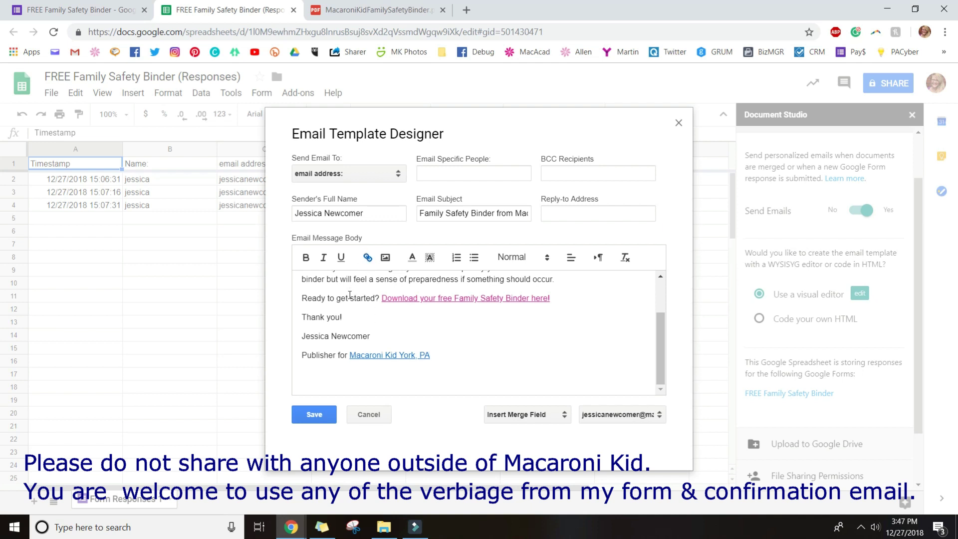
left_click_drag(336, 298, 366, 297)
left_click(372, 297)
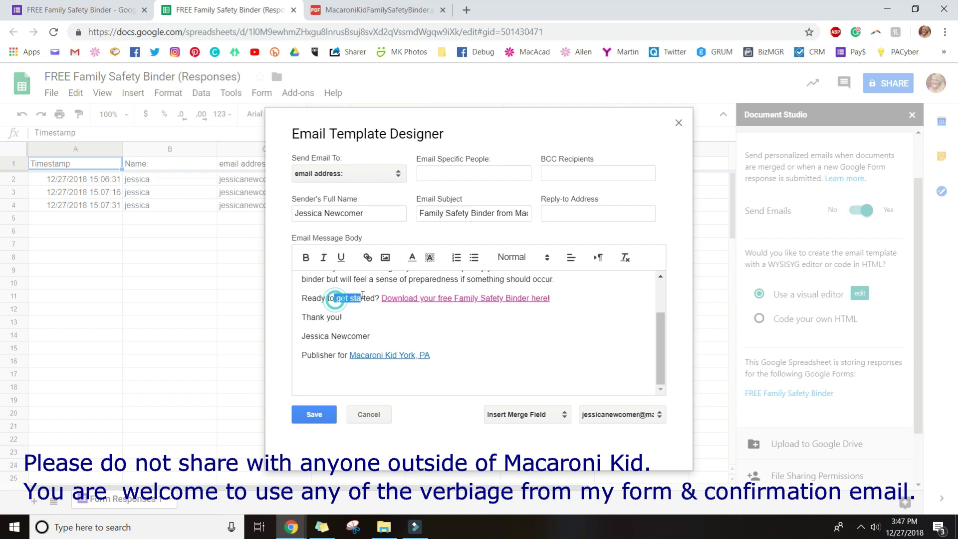
left_click(367, 259)
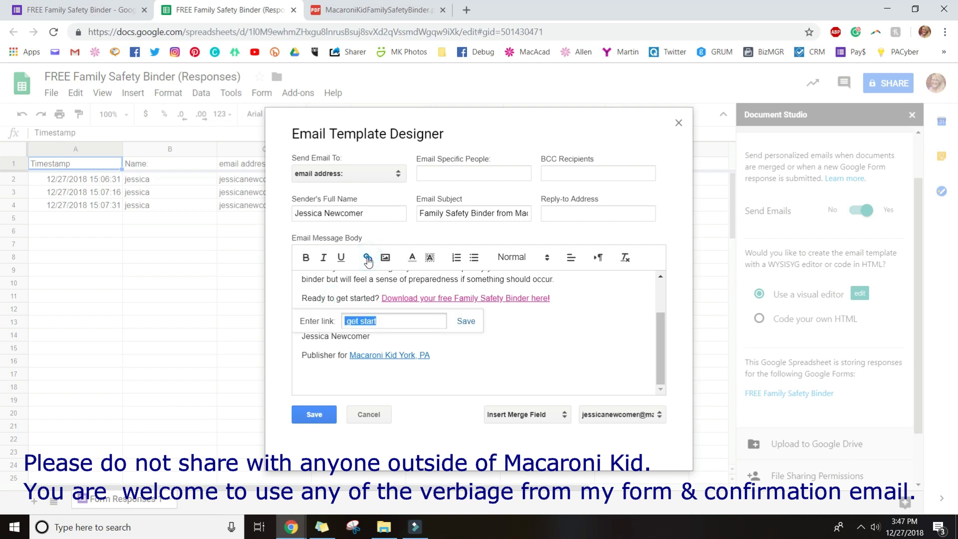
left_click(537, 363)
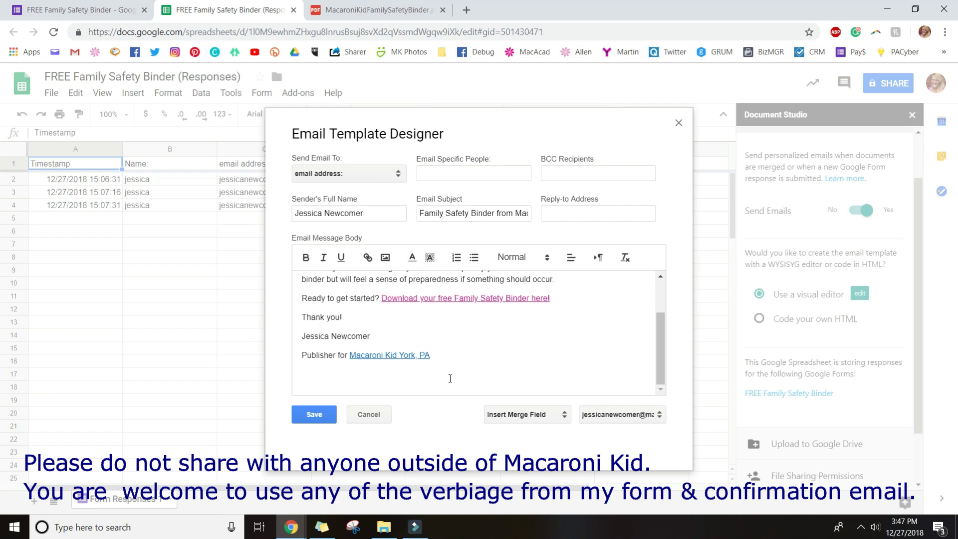
left_click(423, 393)
Choose the sender's email alias for the email template
left_click(541, 419)
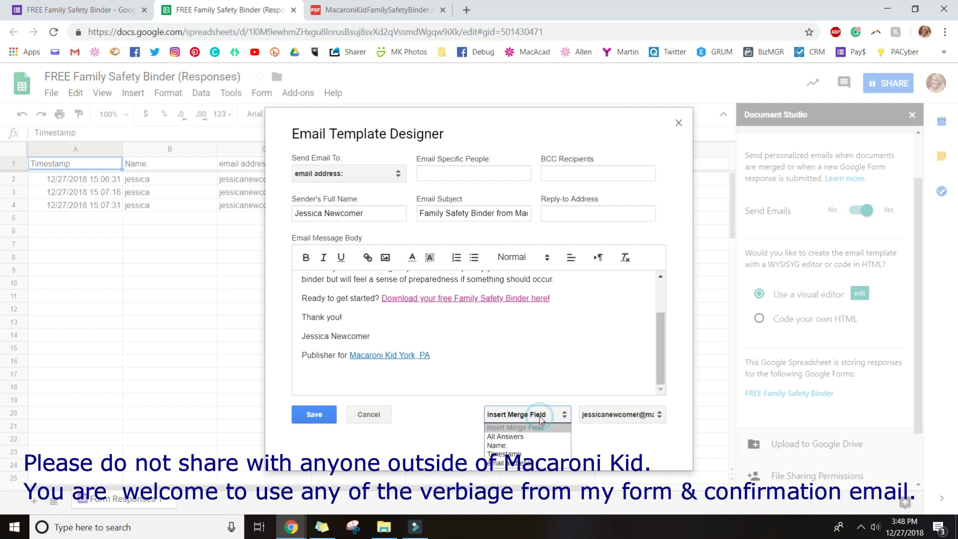
left_click(541, 418)
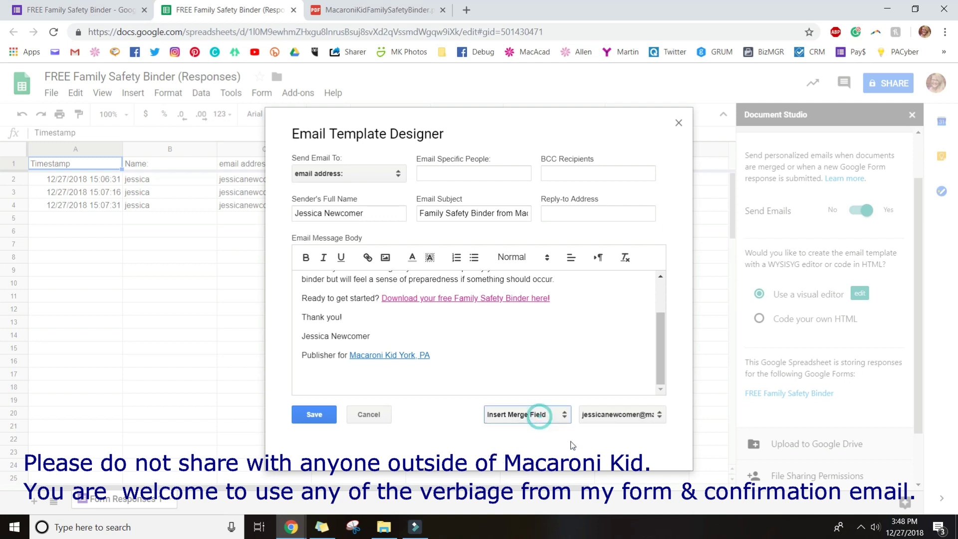
left_click(612, 422)
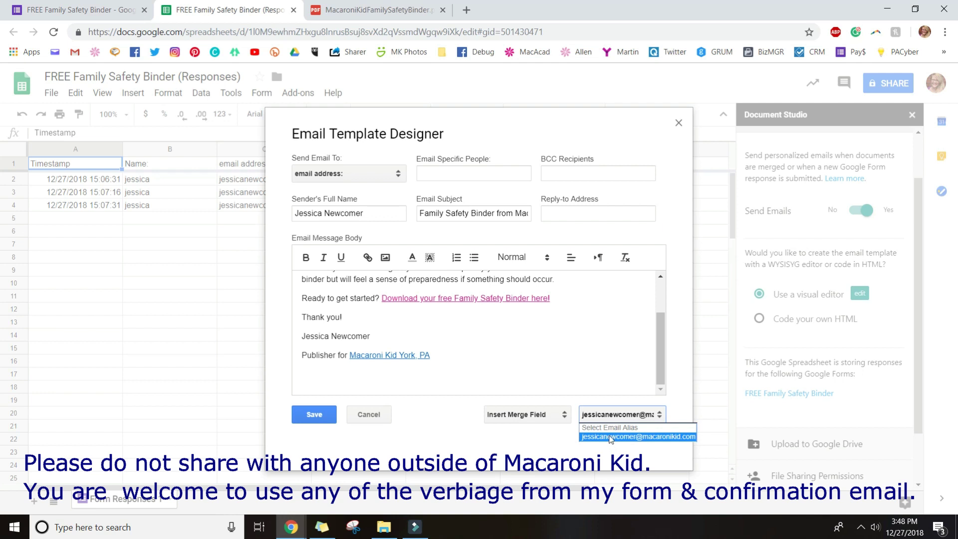
left_click(609, 437)
left_click(607, 414)
left_click(608, 438)
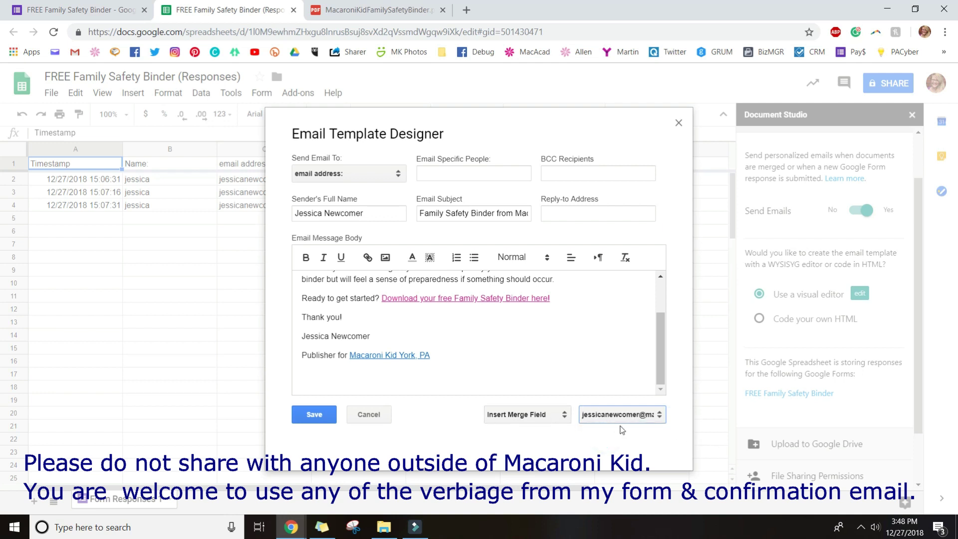
Save the email template with the binder download link and close the designer
left_click(538, 419)
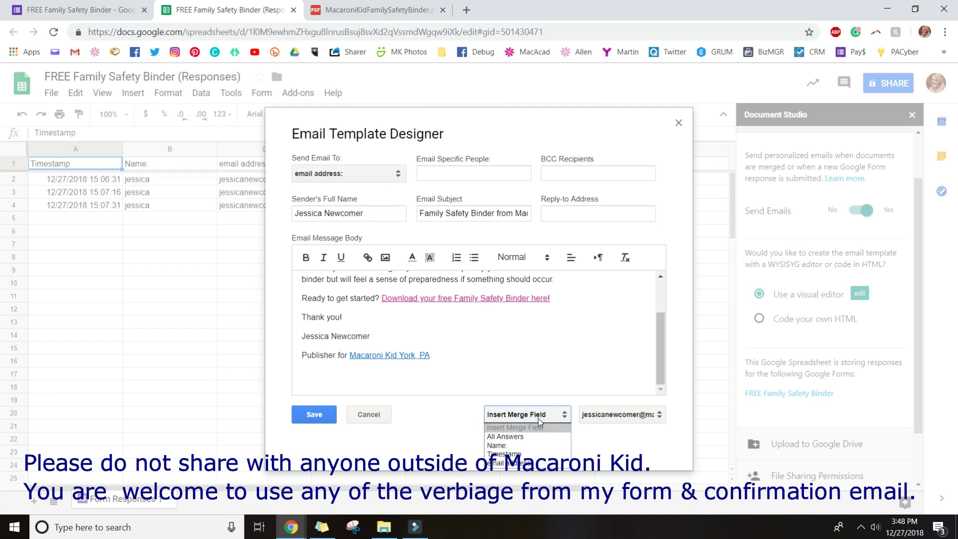
left_click(538, 418)
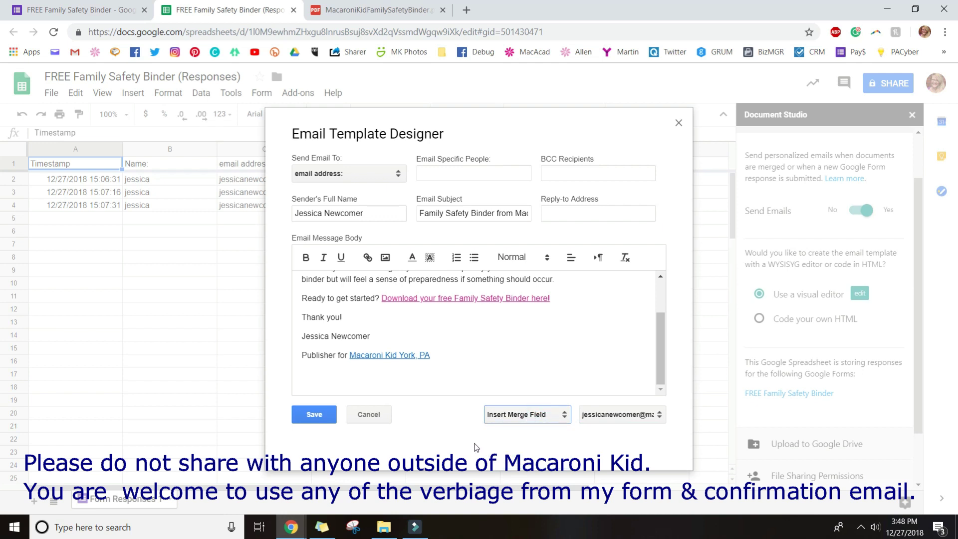
left_click(310, 417)
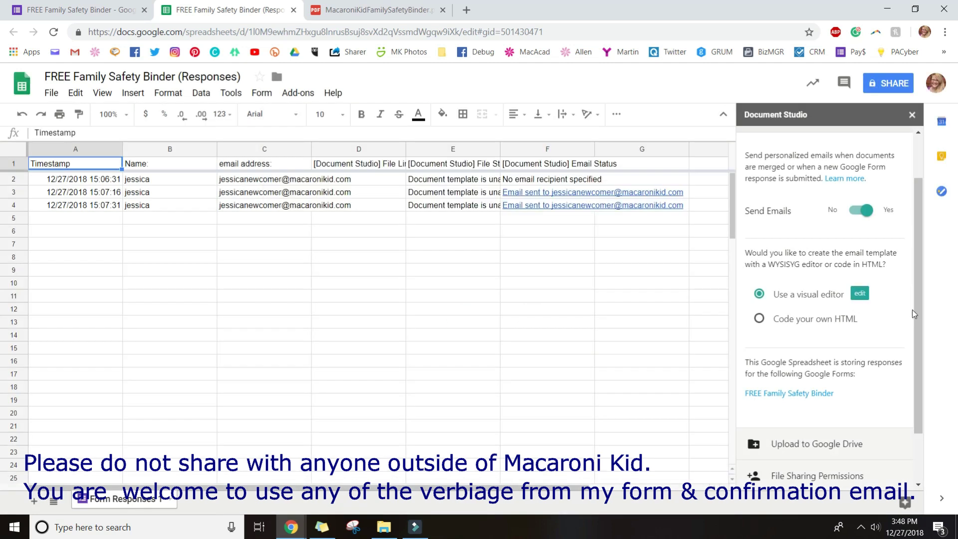
Enable Merge on Form Submit under Finish and Merge and save the settings
left_click(918, 308)
left_click_drag(918, 310, 914, 418)
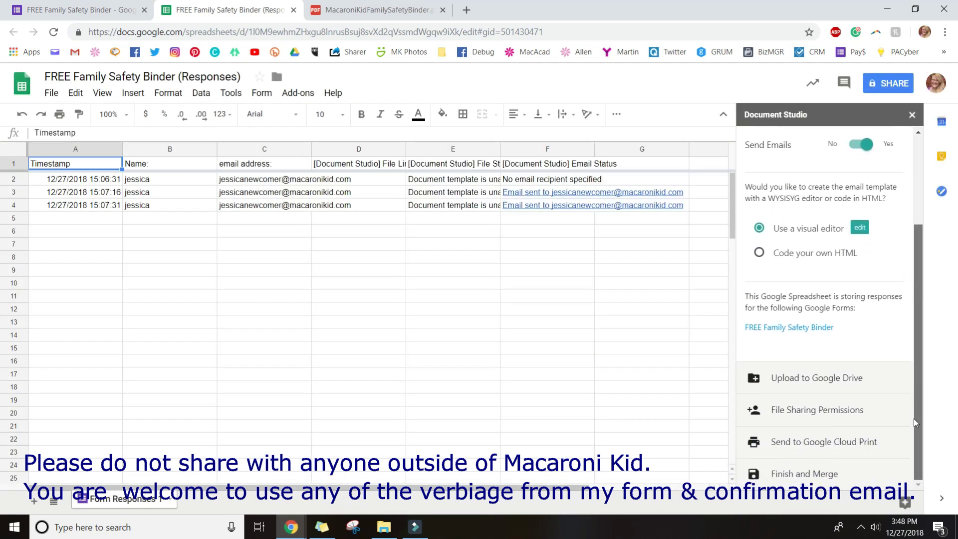
left_click(800, 475)
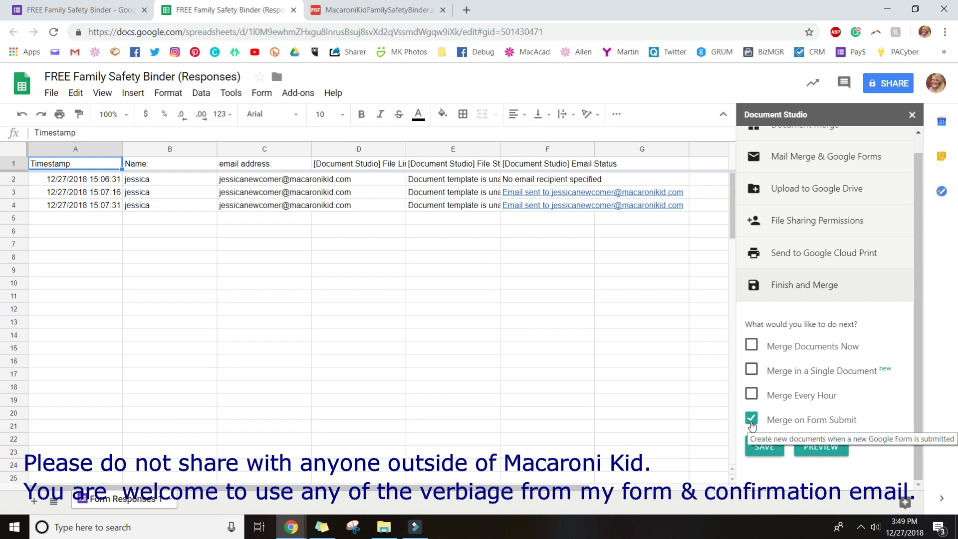
left_click(761, 451)
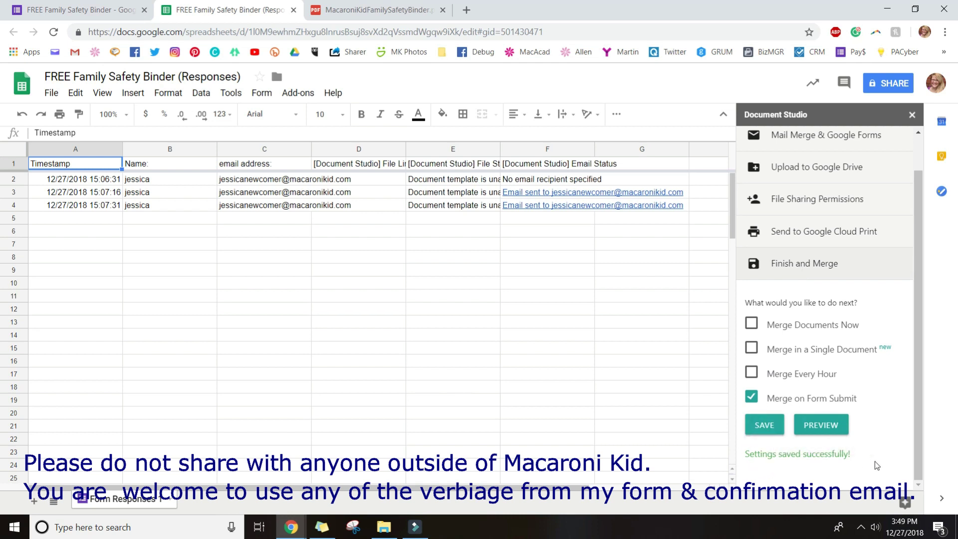
Open the live preview of the FREE Family Safety Binder form
left_click(53, 9)
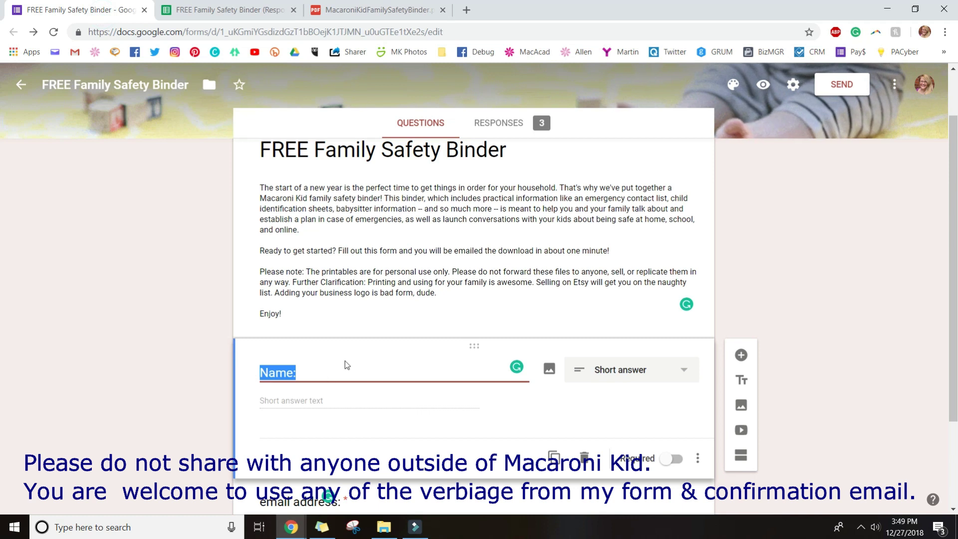
left_click(85, 388)
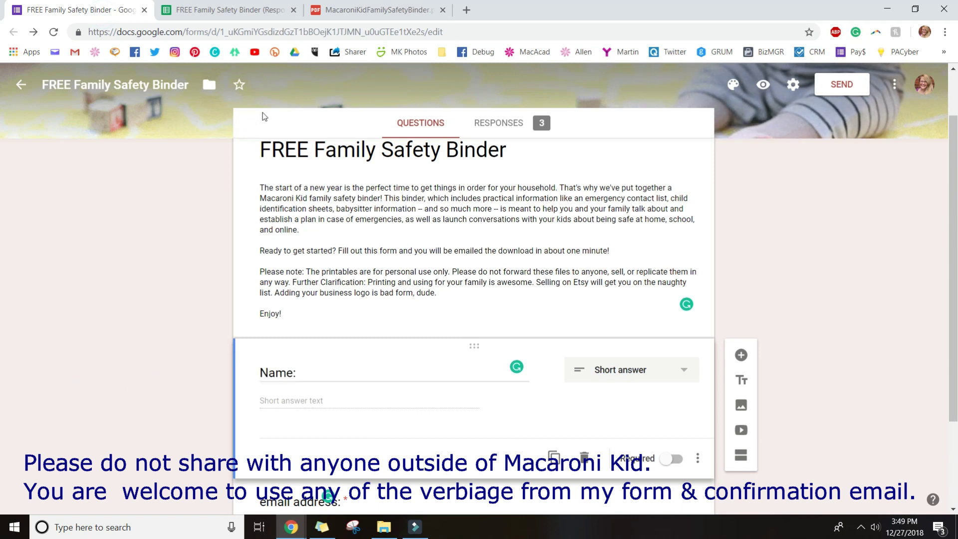
left_click(763, 84)
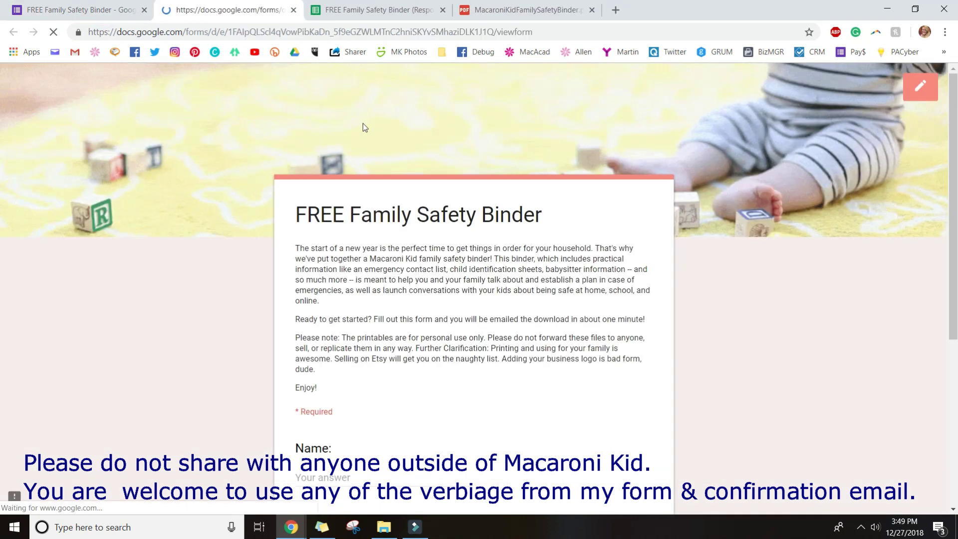
Fill in a test name and email address and submit the response
scroll(336, 404, "down", 5)
left_click(331, 221)
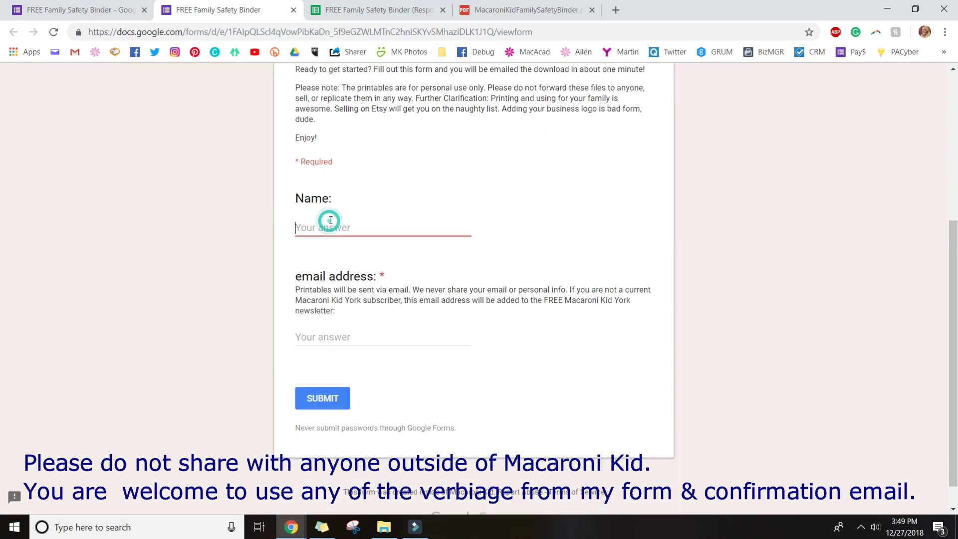
type("jessica")
key("Tab")
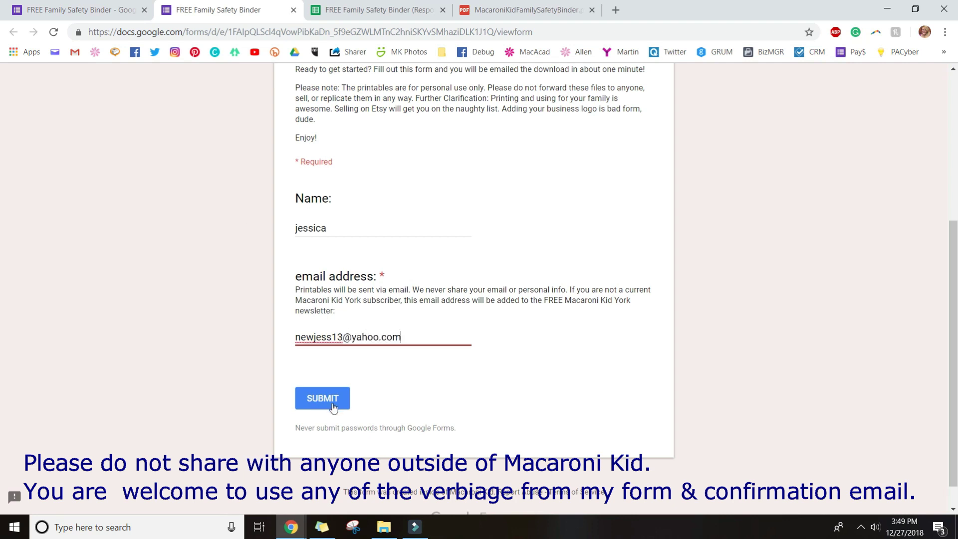
left_click(334, 407)
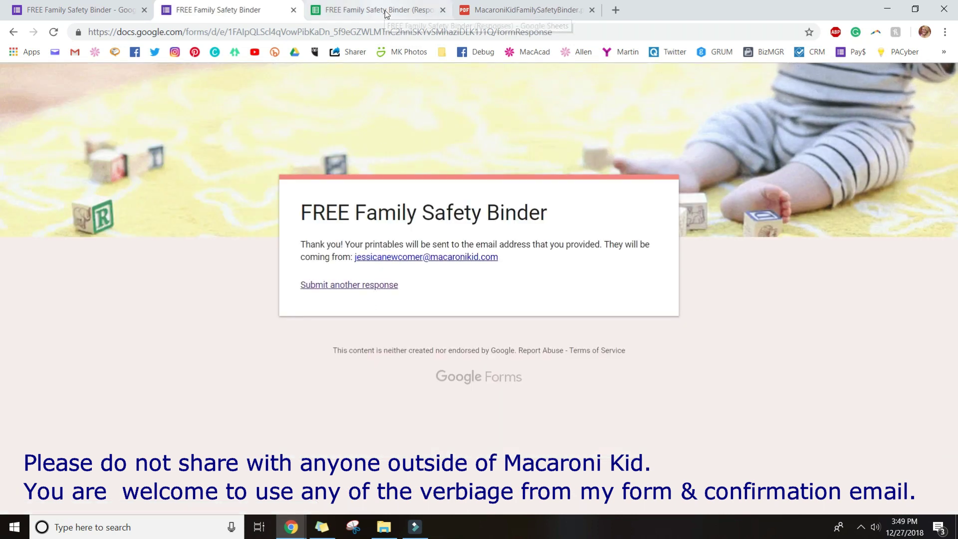
Check row 5's file and email status, then open the sent email in Gmail
left_click(386, 11)
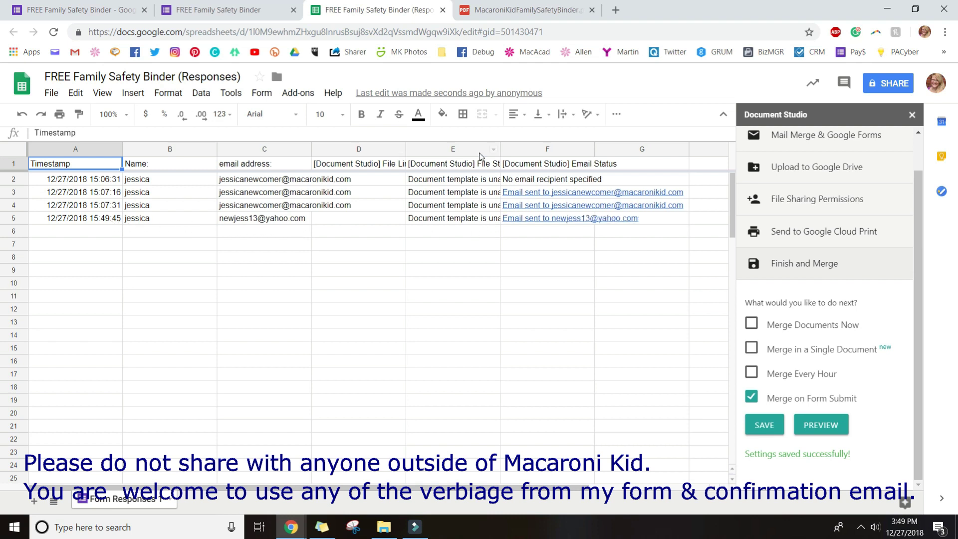
left_click(470, 224)
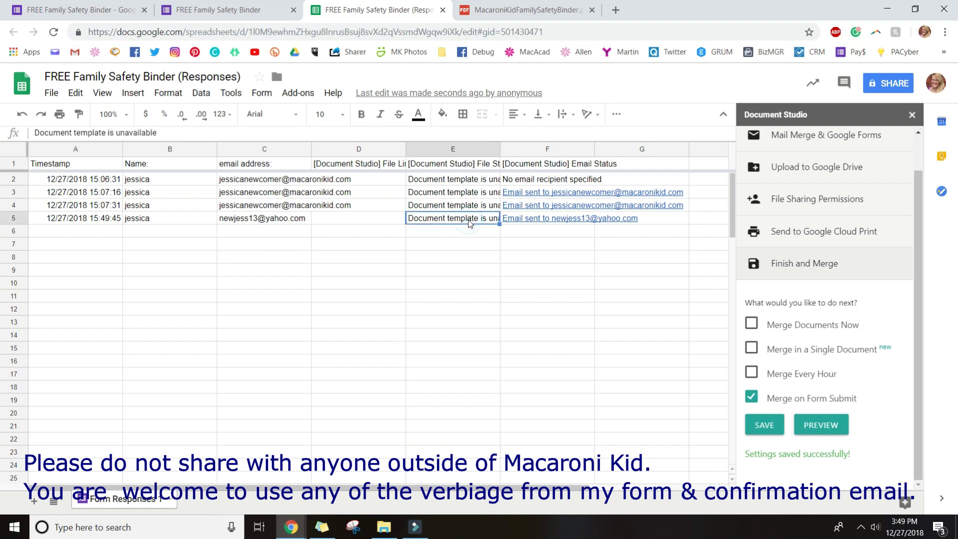
left_click(539, 222)
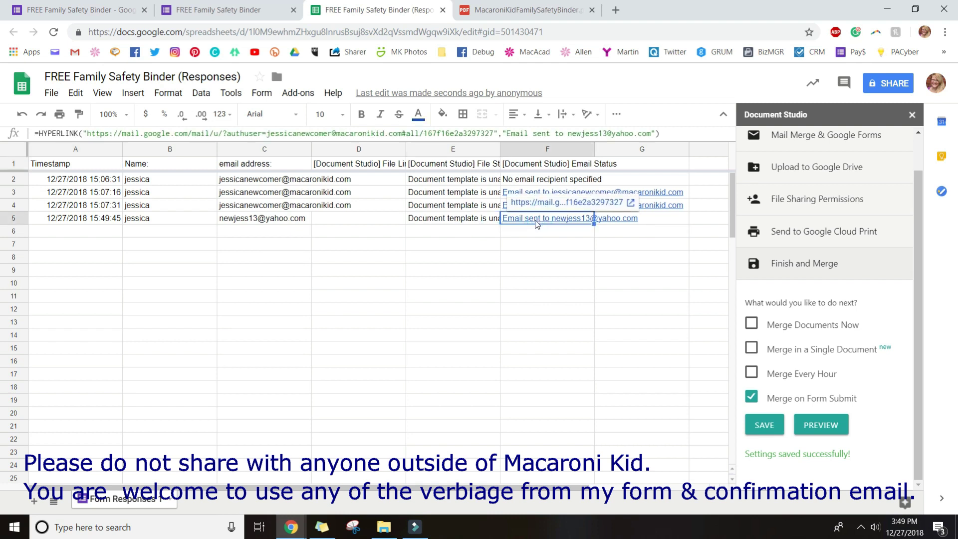
left_click(551, 203)
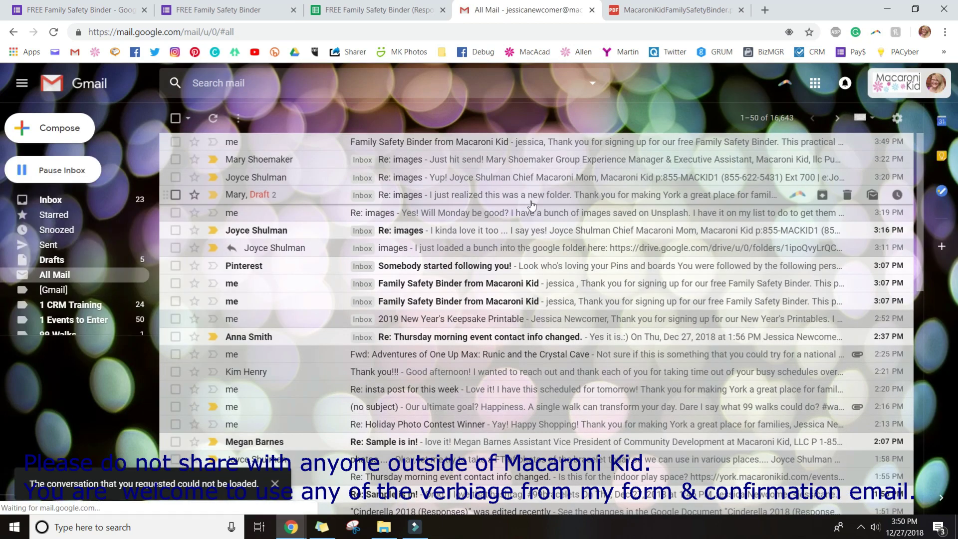
Open and review the 'Family Safety Binder from Macaroni Kid' email in Gmail's All Mail, then start a new tab
left_click(455, 143)
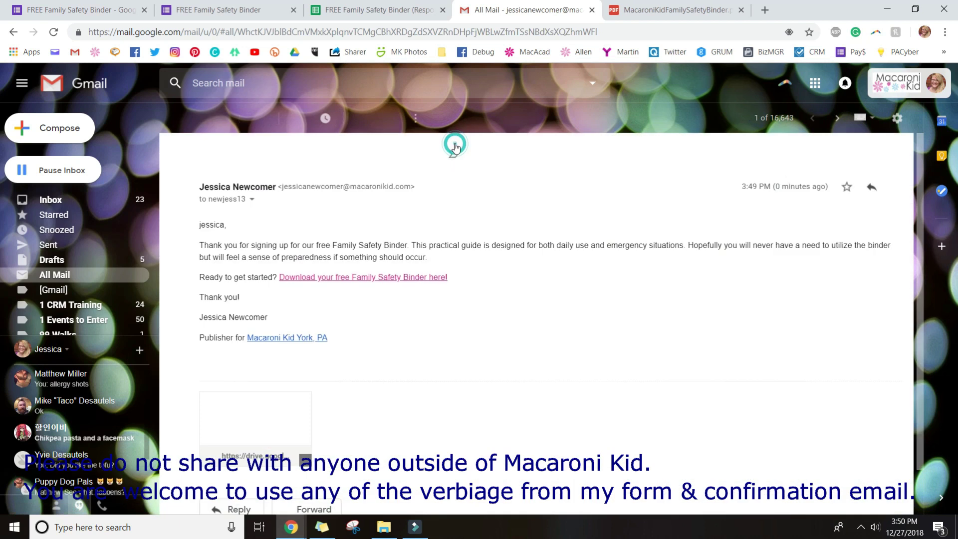
double_click(206, 225)
left_click(229, 226)
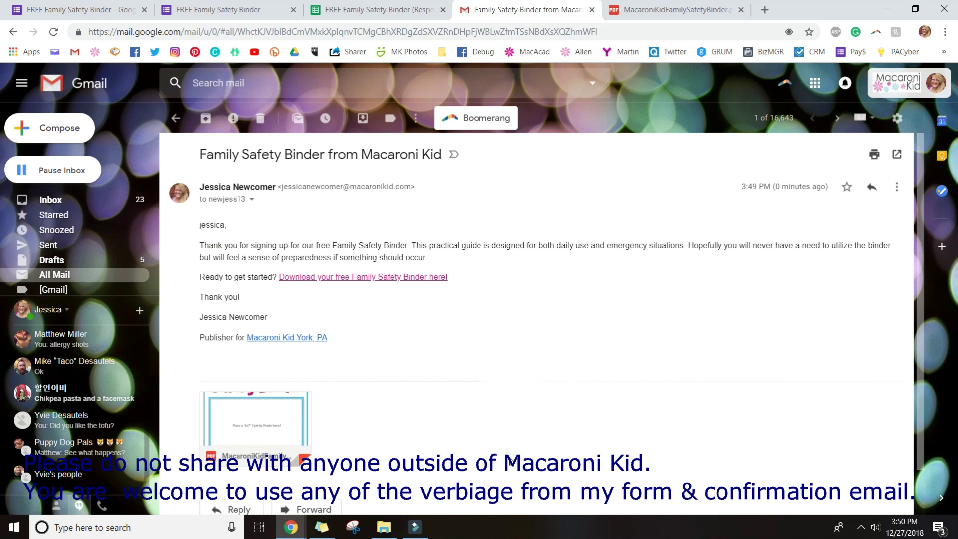
left_click(765, 10)
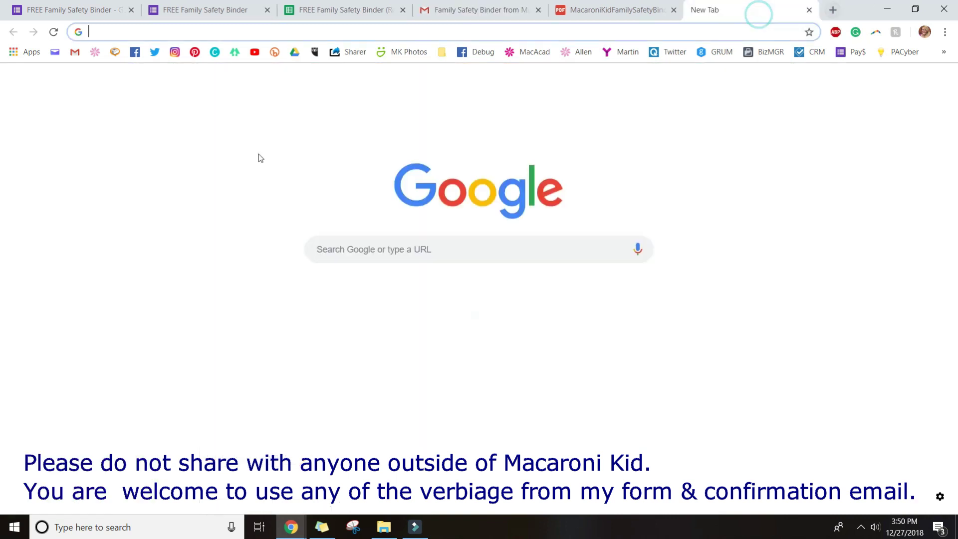
In Yahoo Mail, open the Family Safety Binder email, check its download link opens the binder PDF, and return
left_click(55, 52)
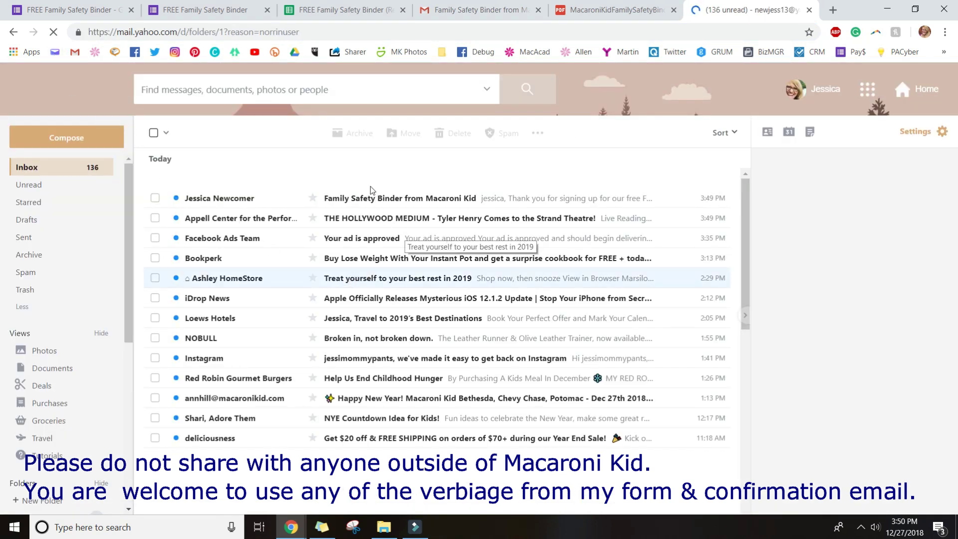
left_click(366, 201)
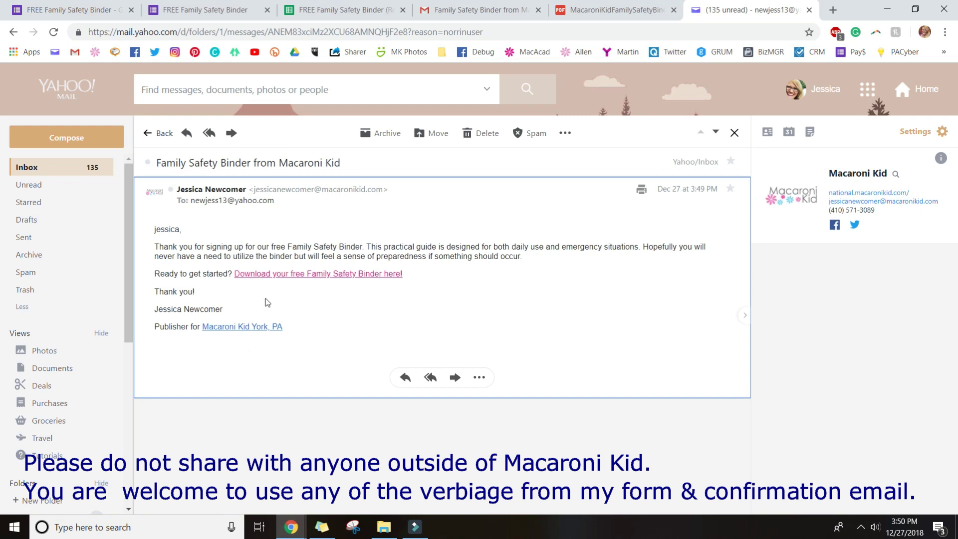
left_click(296, 274)
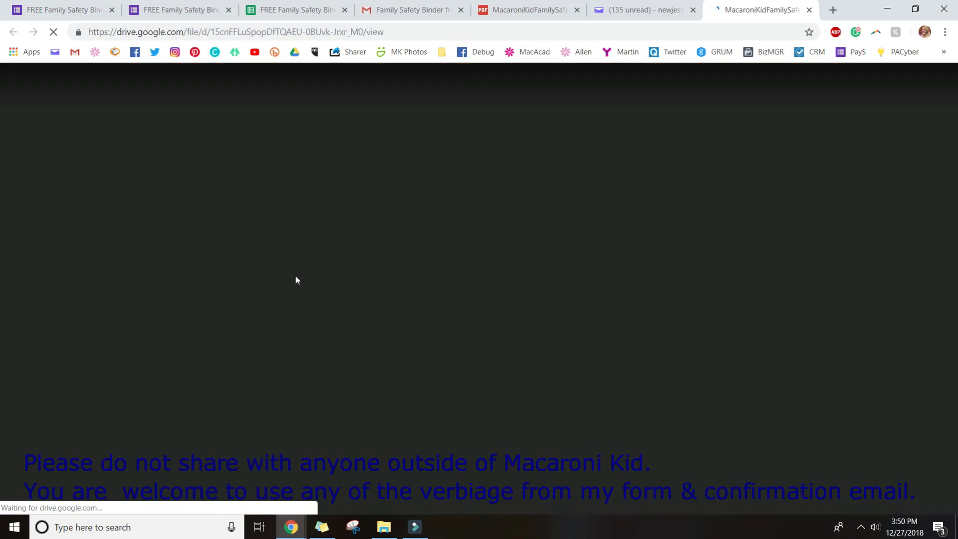
scroll(295, 275, "down", 20)
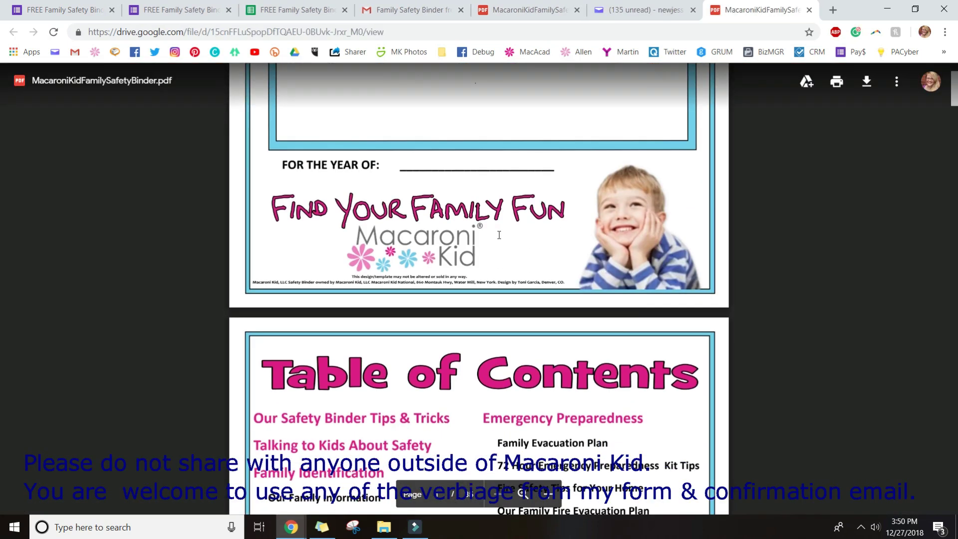
scroll(517, 315, "up", 10)
scroll(517, 315, "up", 5)
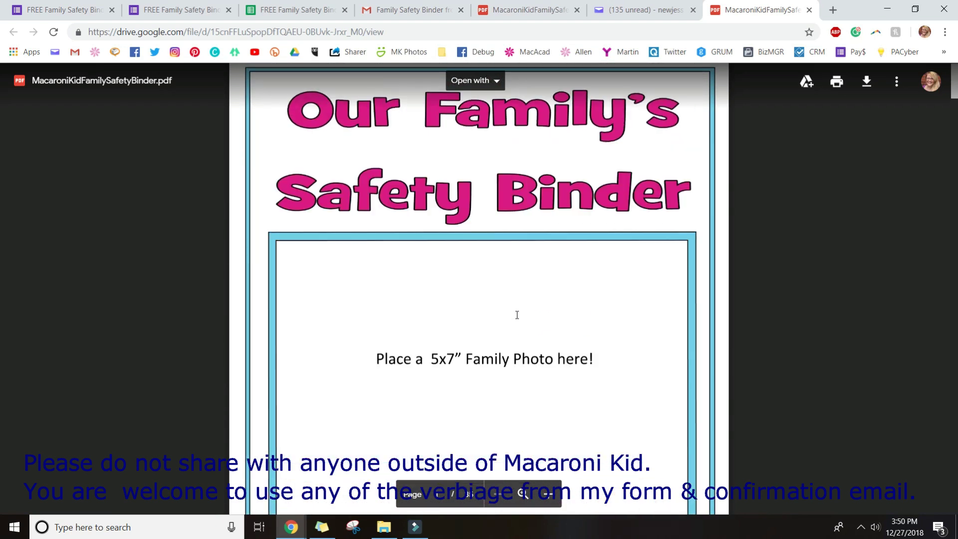
left_click(652, 12)
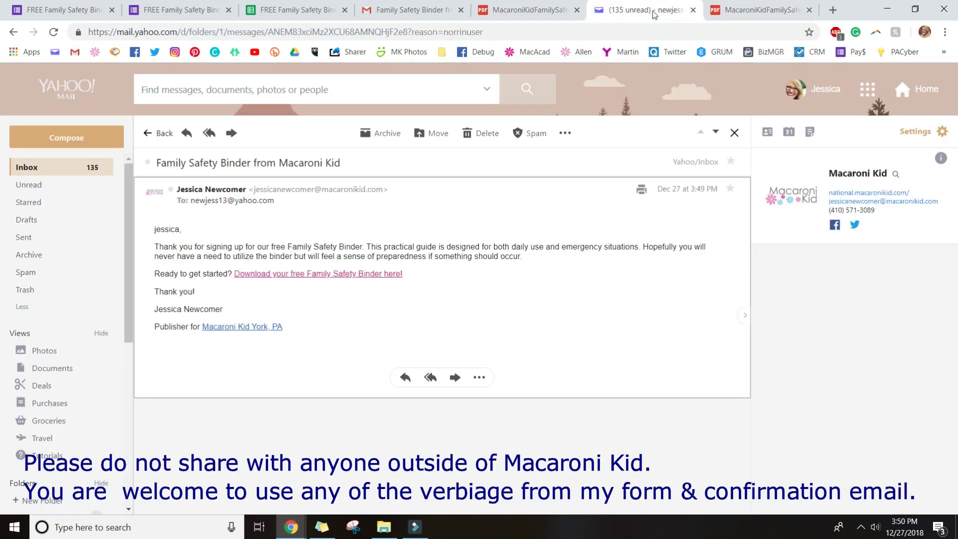